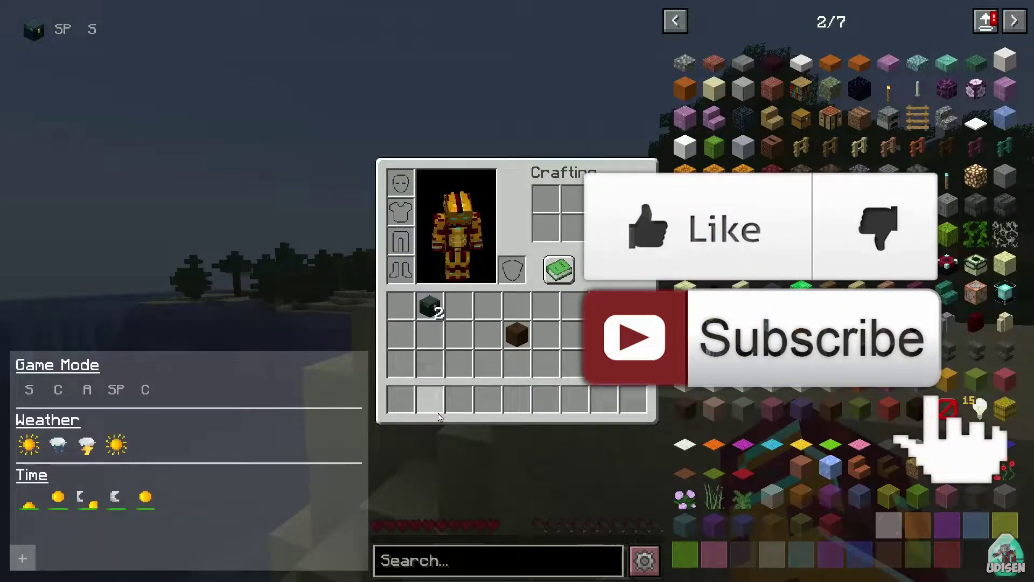
Step: Put a Spruce Fence, Brown Mushroom Block and Quartz Bricks from REI into hotbar slots 3, 5 and 7
left_click(743, 176)
left_click(831, 145)
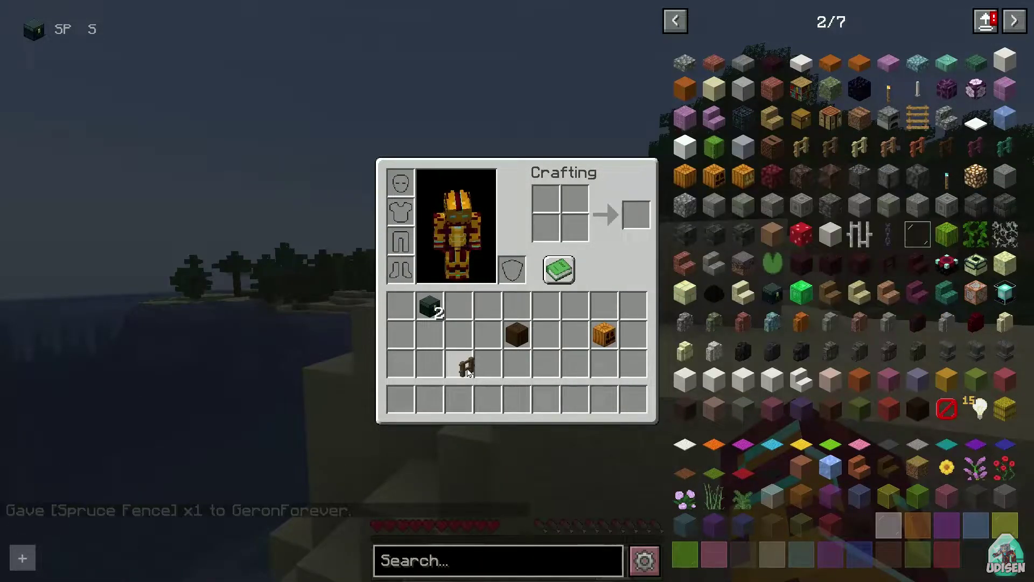
left_click(459, 399)
left_click(771, 234)
left_click(520, 399)
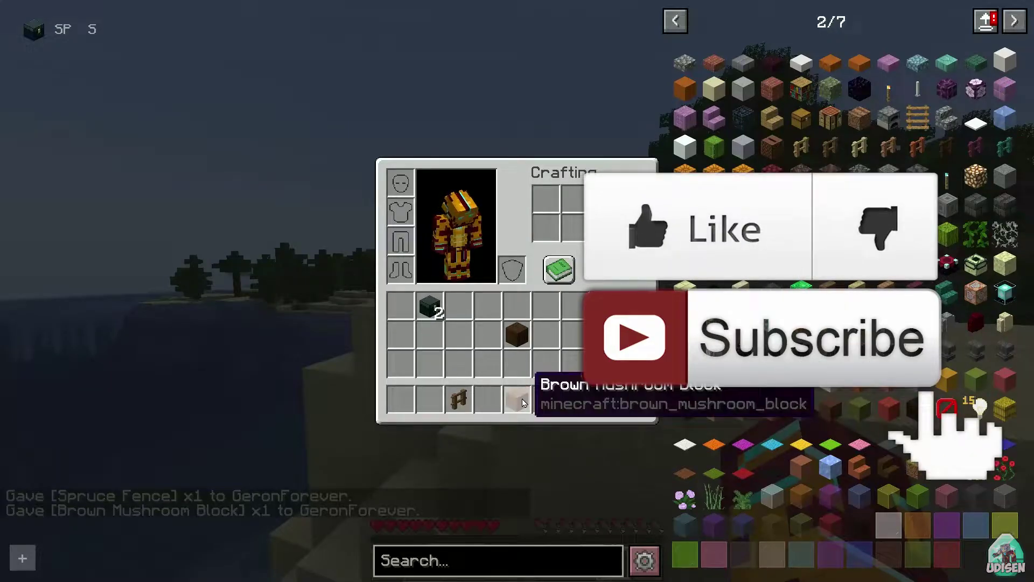
left_click(685, 379)
left_click(575, 400)
Step: Place the Quartz Bricks, mushroom block and Spruce Fence on the beach, then reopen the inventory
key("e")
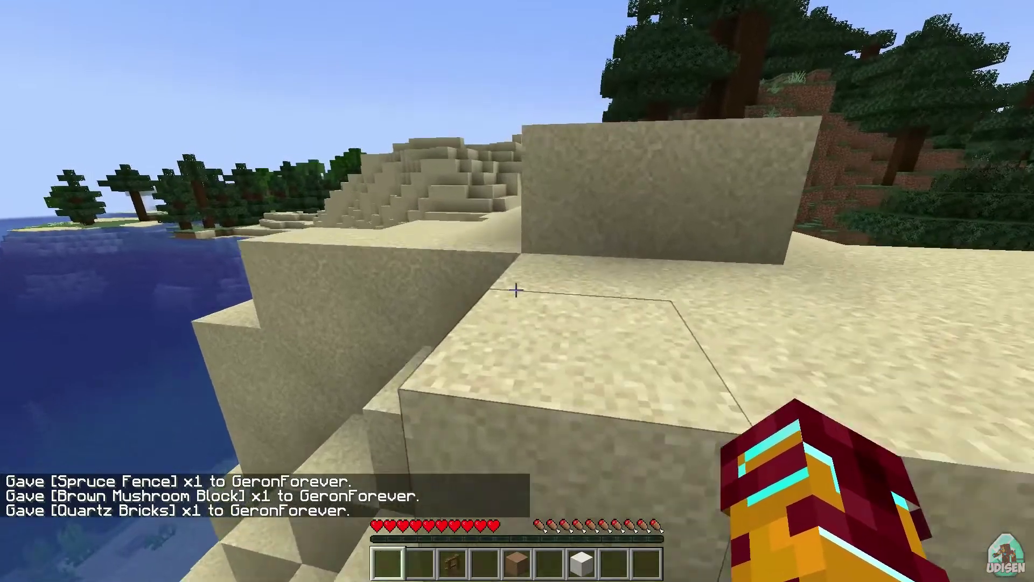
key("7")
right_click(516, 290)
key("5")
right_click(516, 290)
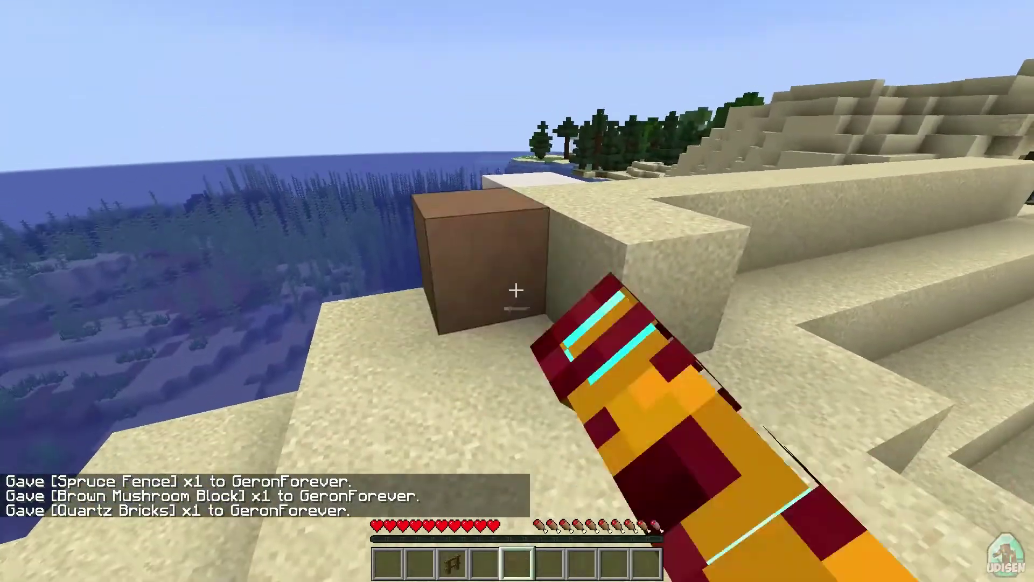
key("3")
right_click(516, 290)
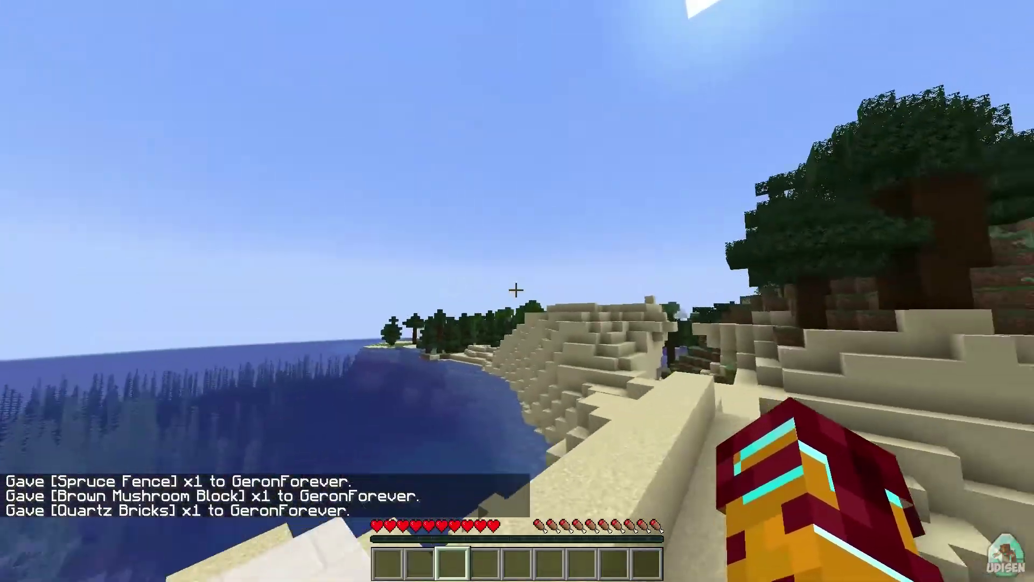
key("e")
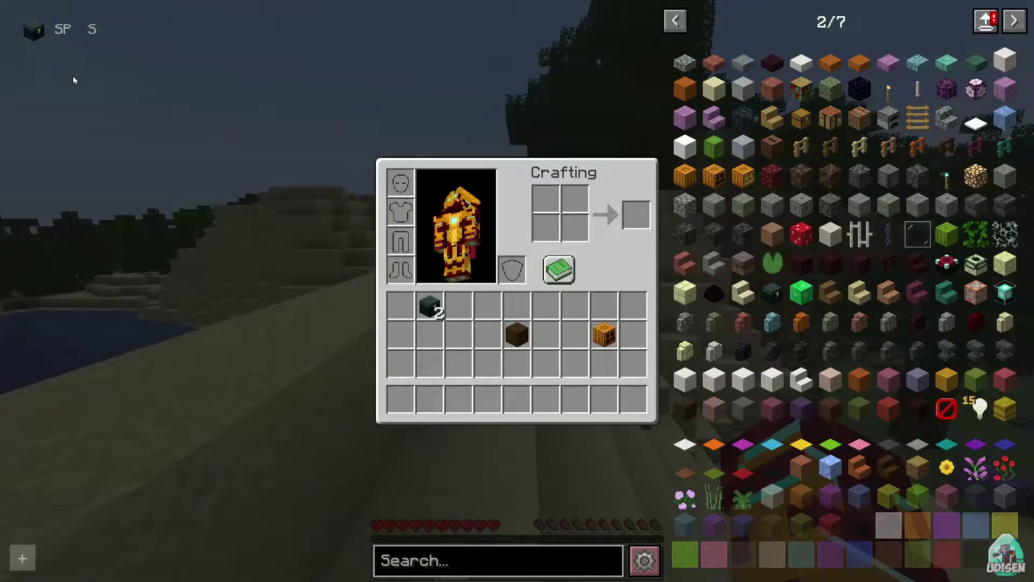
Step: Add the Noon and Night time shortcuts from the REI utilities to the favorites bar
left_click(22, 557)
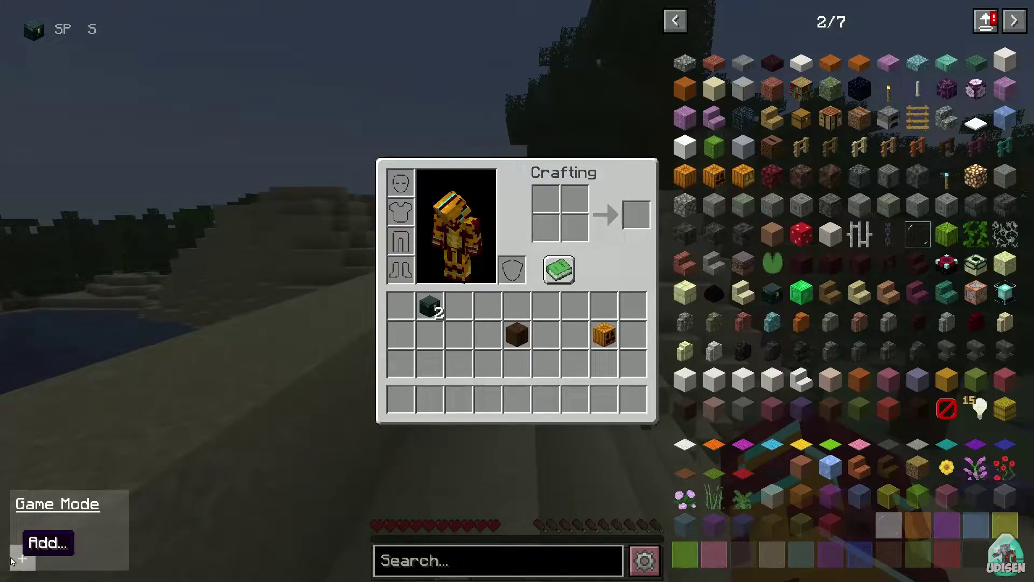
mouse_move(58, 509)
left_mouse_down()
mouse_move(69, 471)
mouse_move(76, 167)
mouse_move(128, 29)
mouse_move(117, 37)
left_mouse_up()
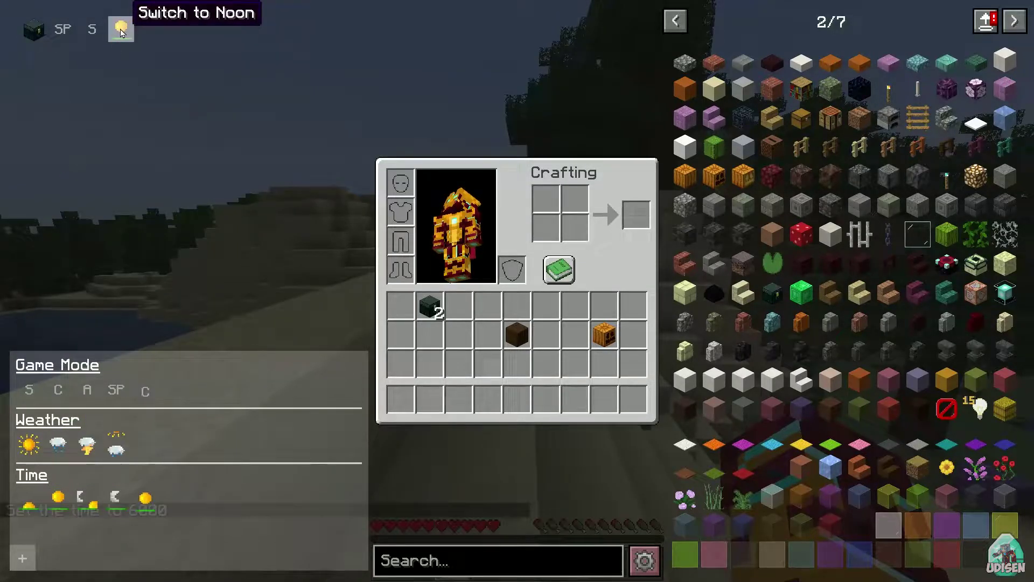
left_click_drag(117, 497, 149, 30)
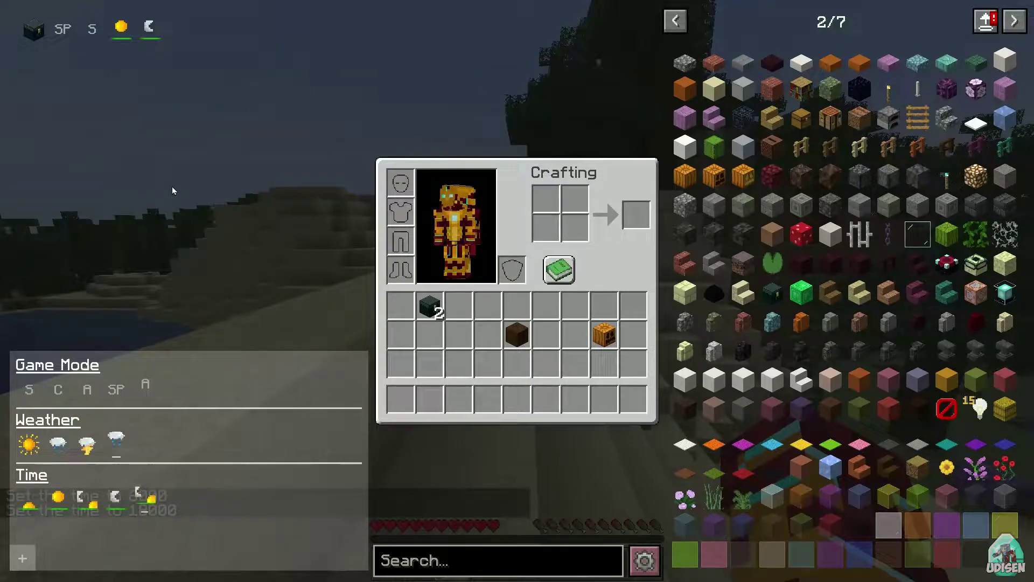
key("e")
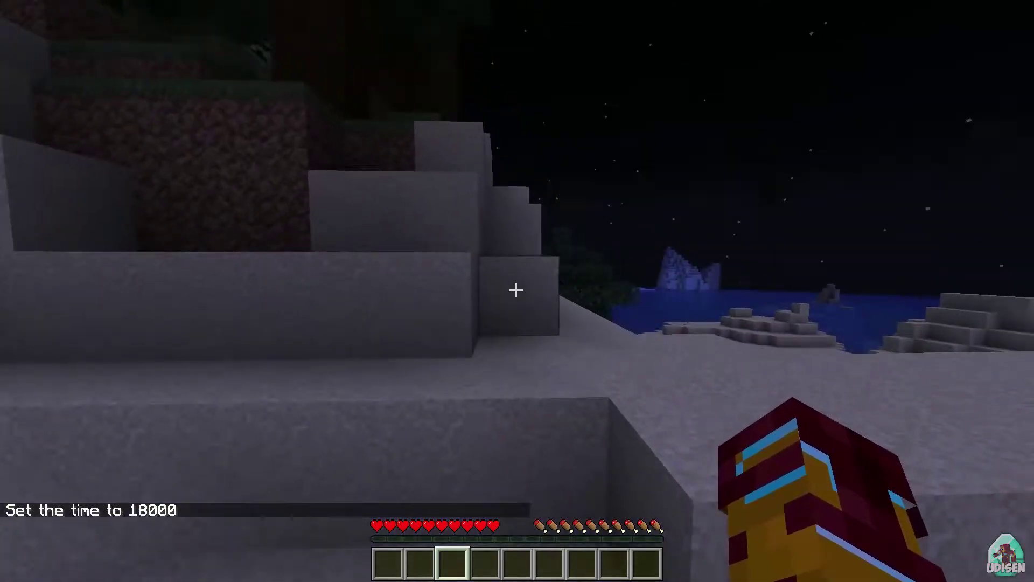
Step: Walk down onto the beach and use the Noon favorite to return the world to daytime
key("w")
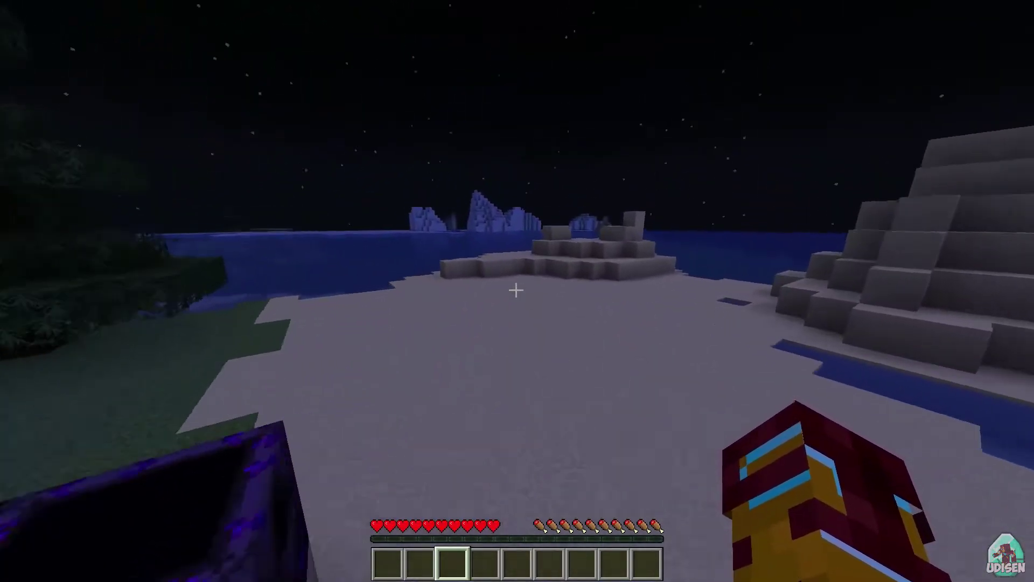
key("e")
left_click(121, 45)
key("e")
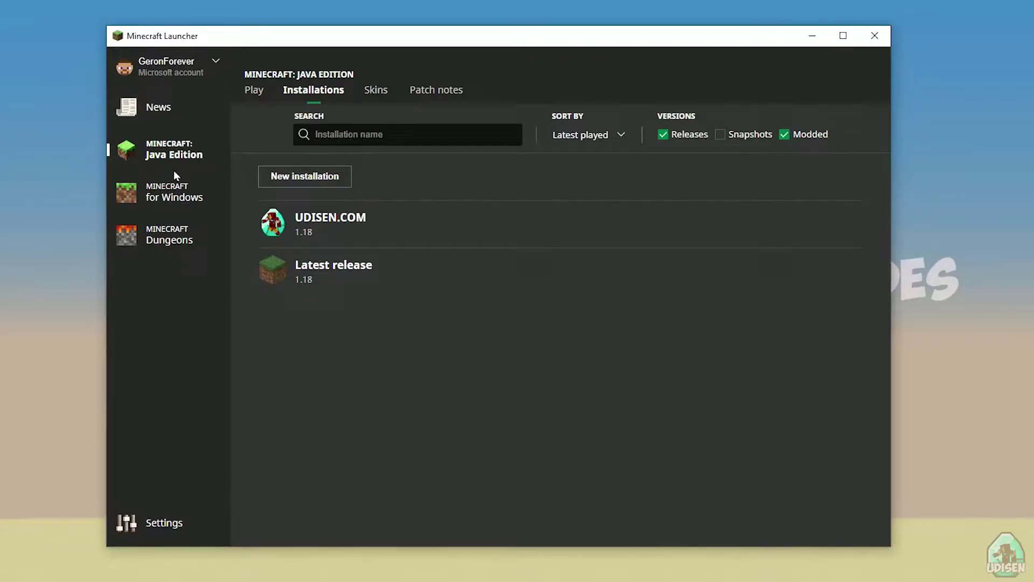
left_click(174, 186)
left_click(163, 115)
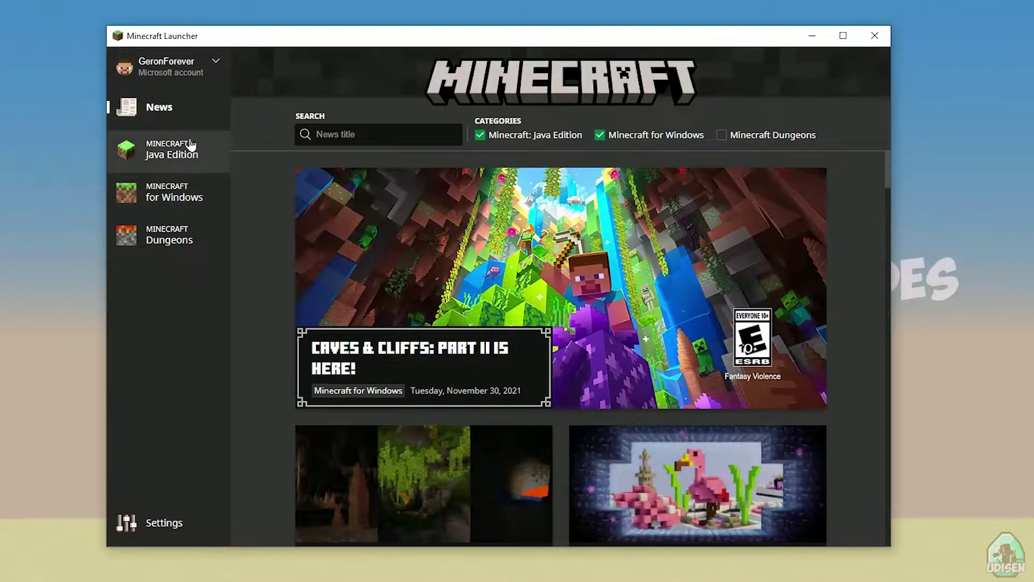
left_click(190, 151)
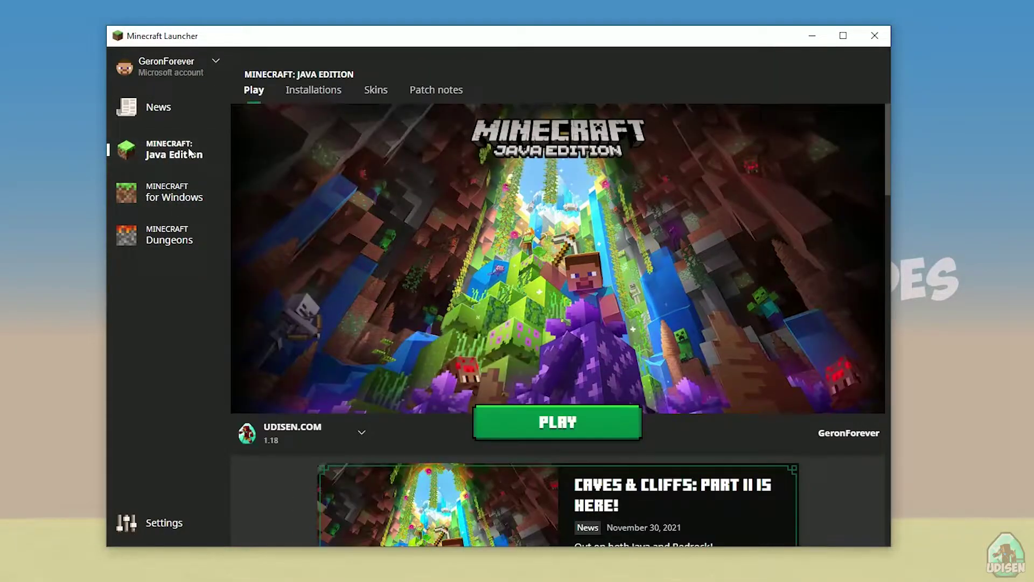
left_click(328, 92)
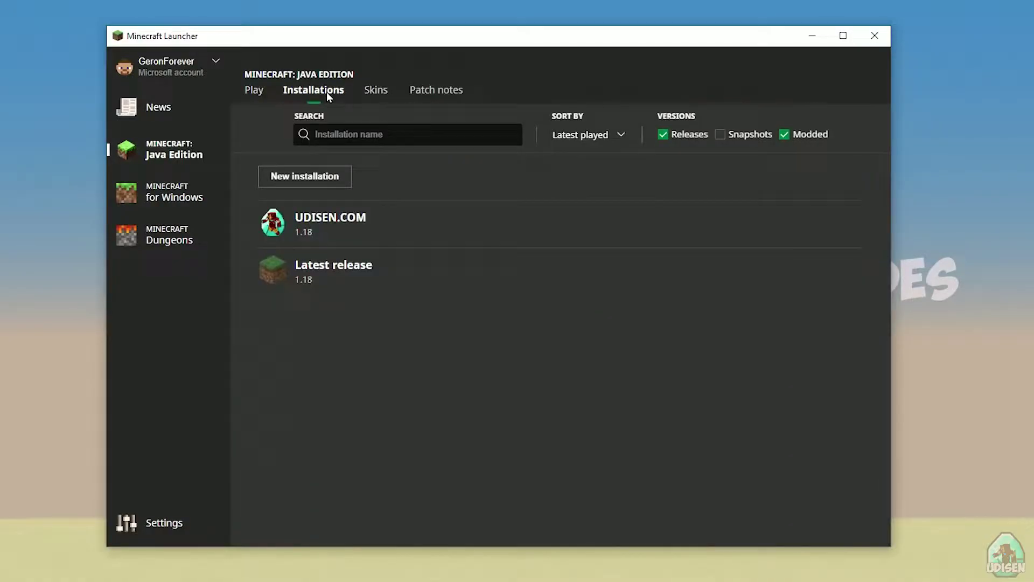
left_click(306, 178)
left_click(408, 184)
type("jnghnmghngnhgn")
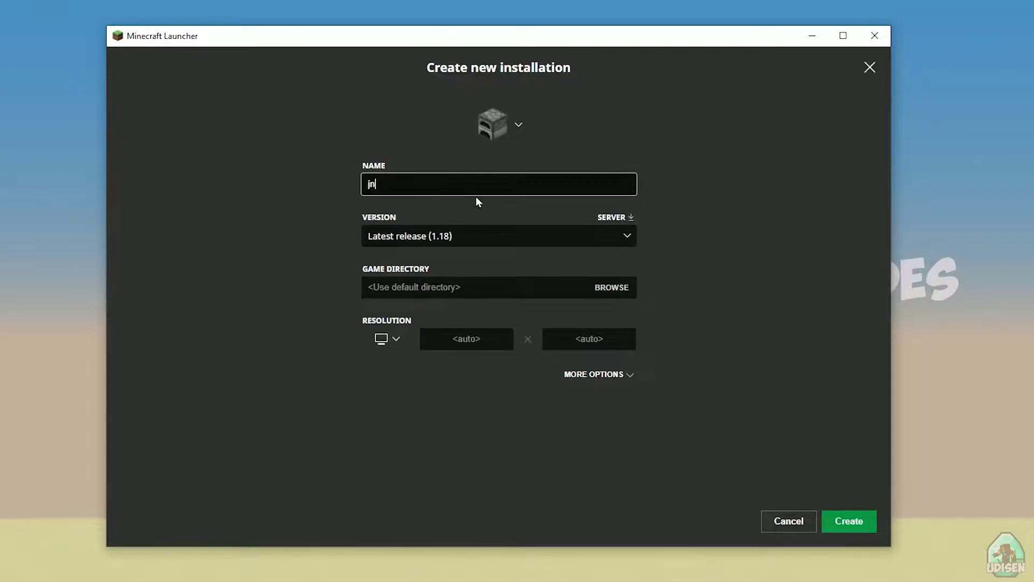
left_click(800, 525)
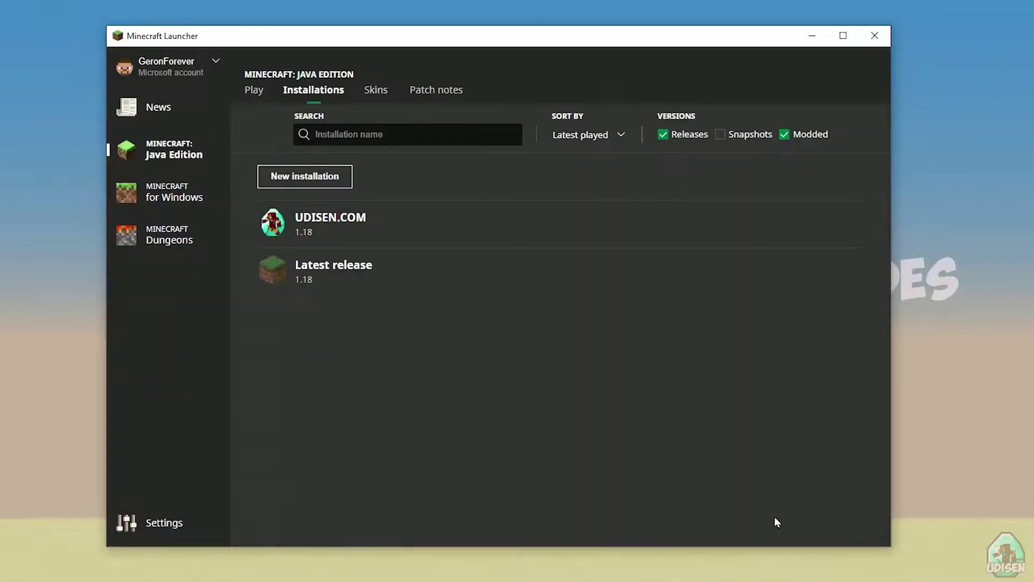
left_click(381, 227)
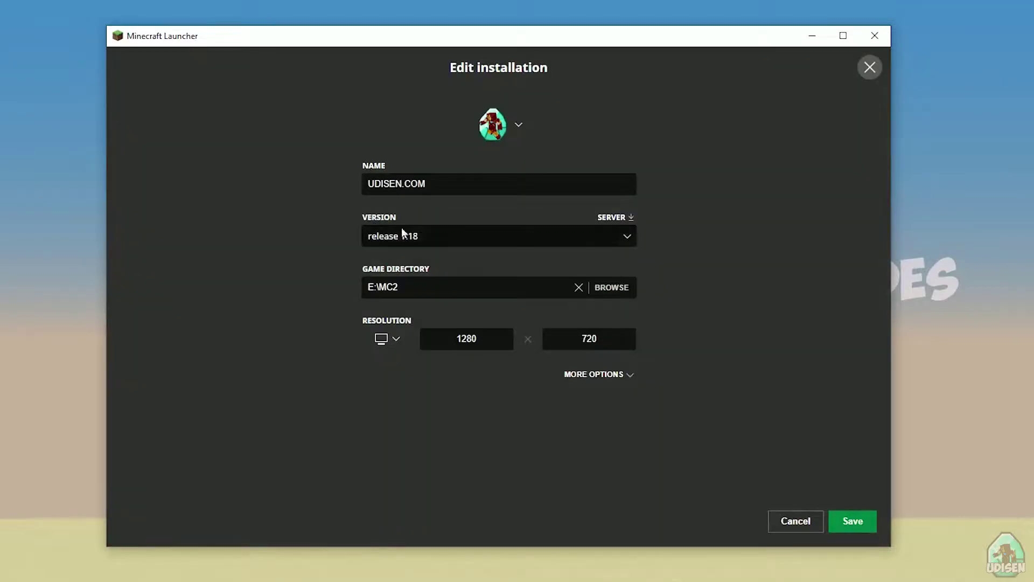
left_click(431, 235)
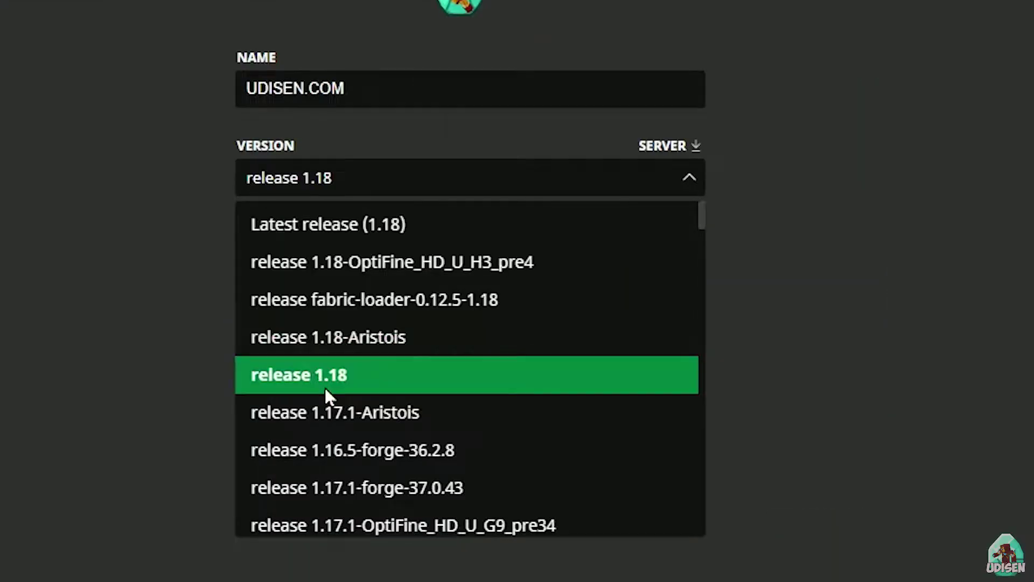
left_click(415, 356)
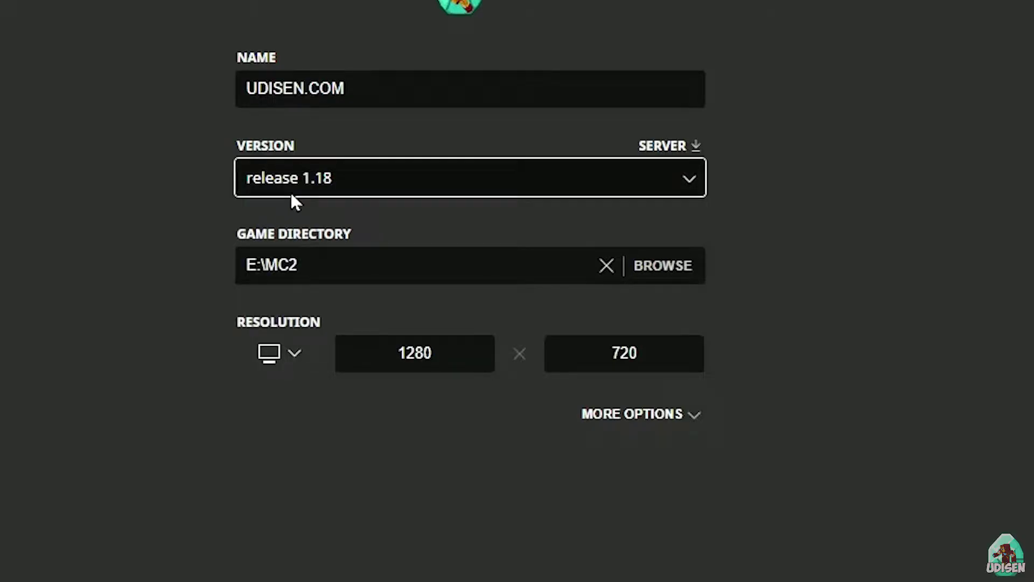
left_click(344, 177)
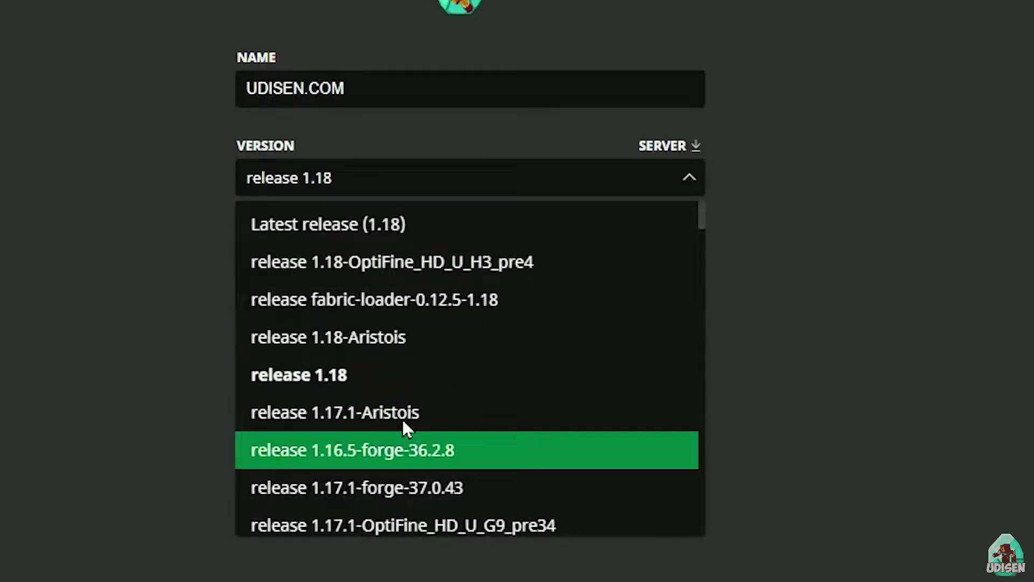
scroll(438, 297, "down", 3)
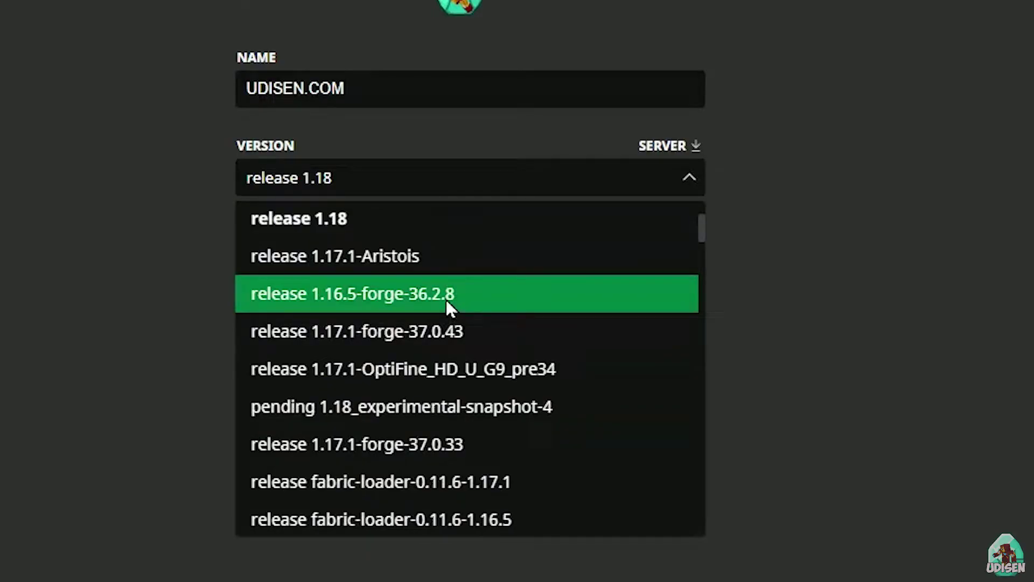
left_click(446, 299)
left_click(415, 190)
scroll(410, 337, "down", 4)
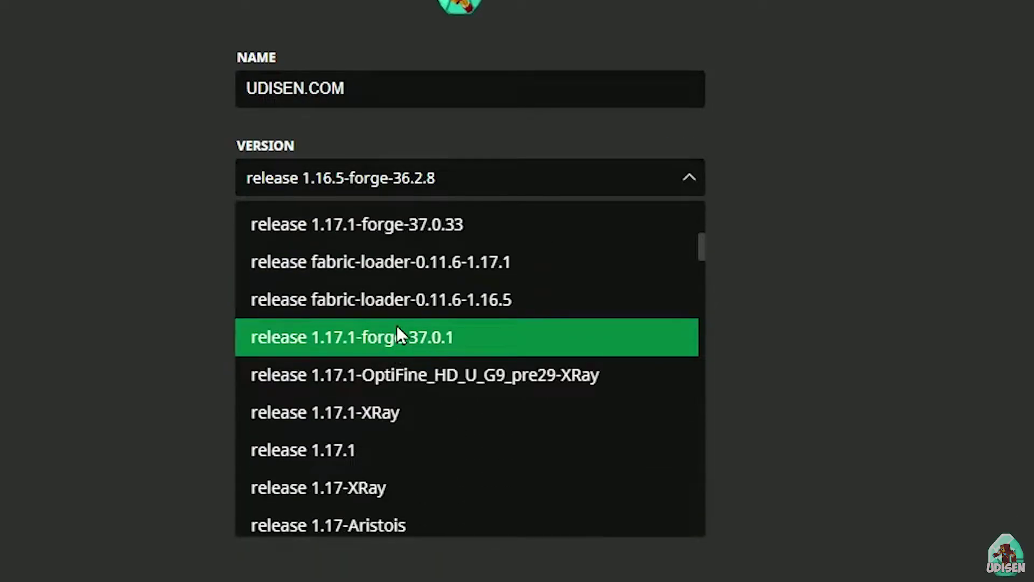
scroll(418, 351, "up", 3)
left_click(430, 358)
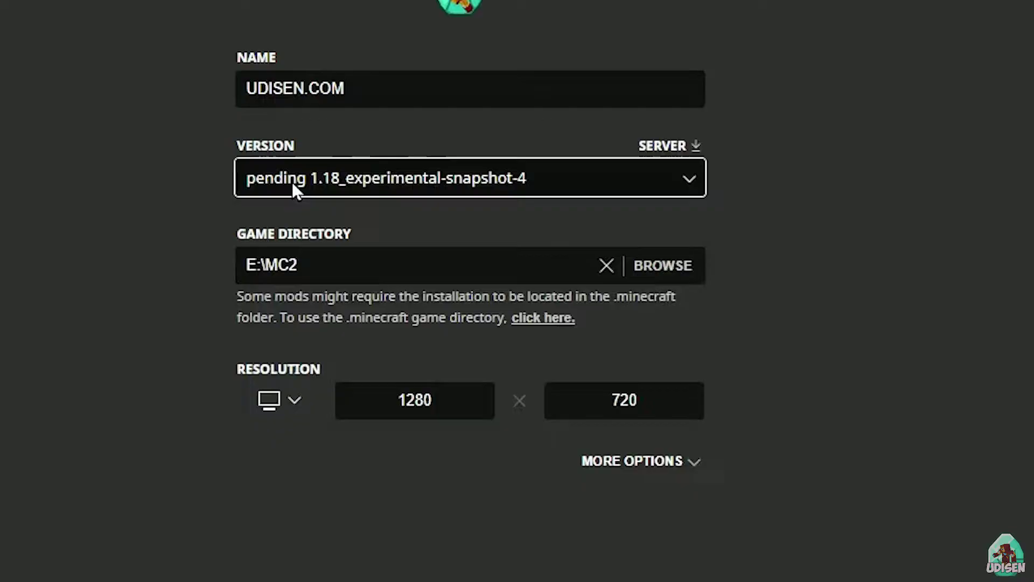
left_click(520, 179)
scroll(474, 307, "up", 3)
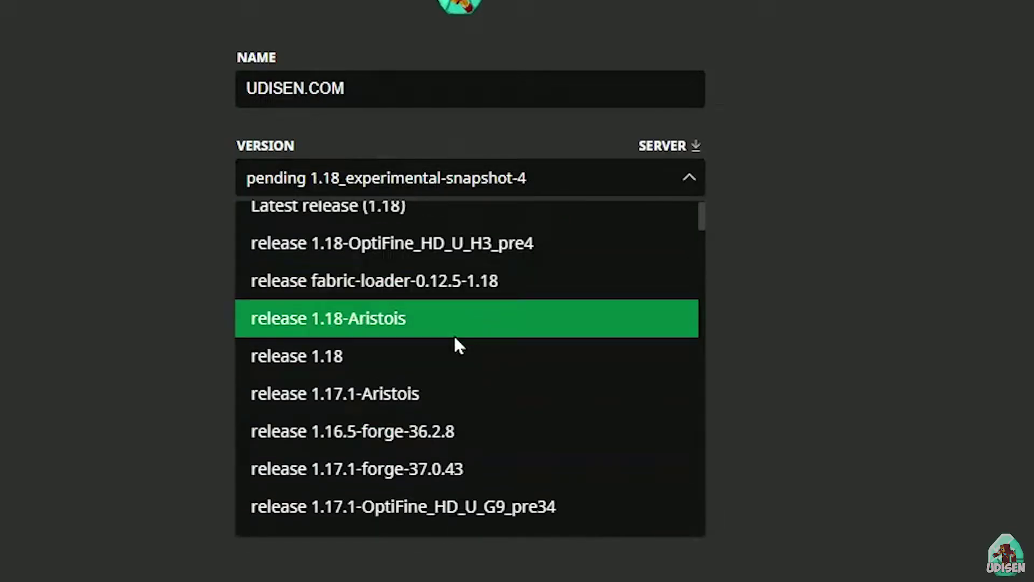
left_click(447, 347)
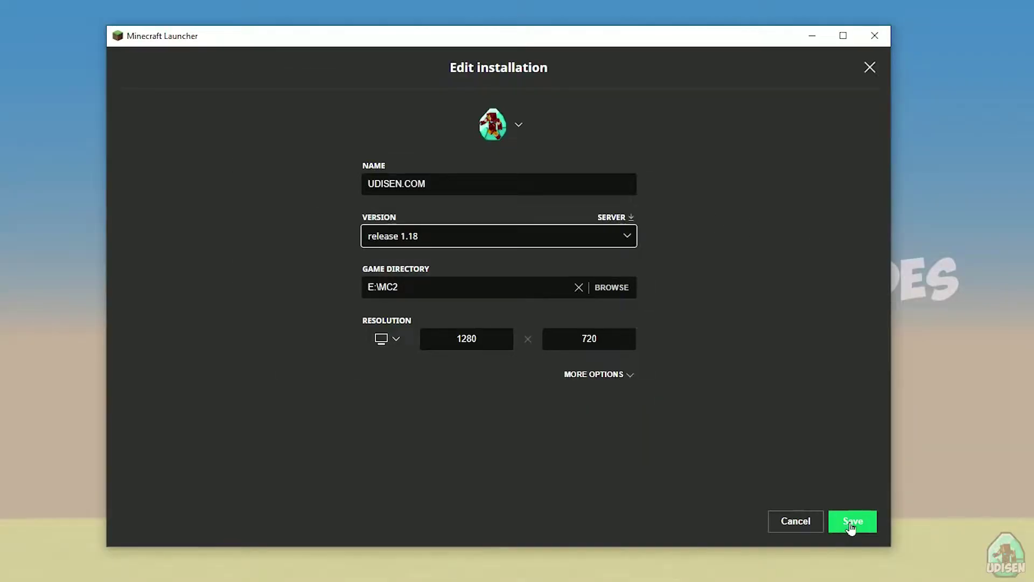
left_click(852, 521)
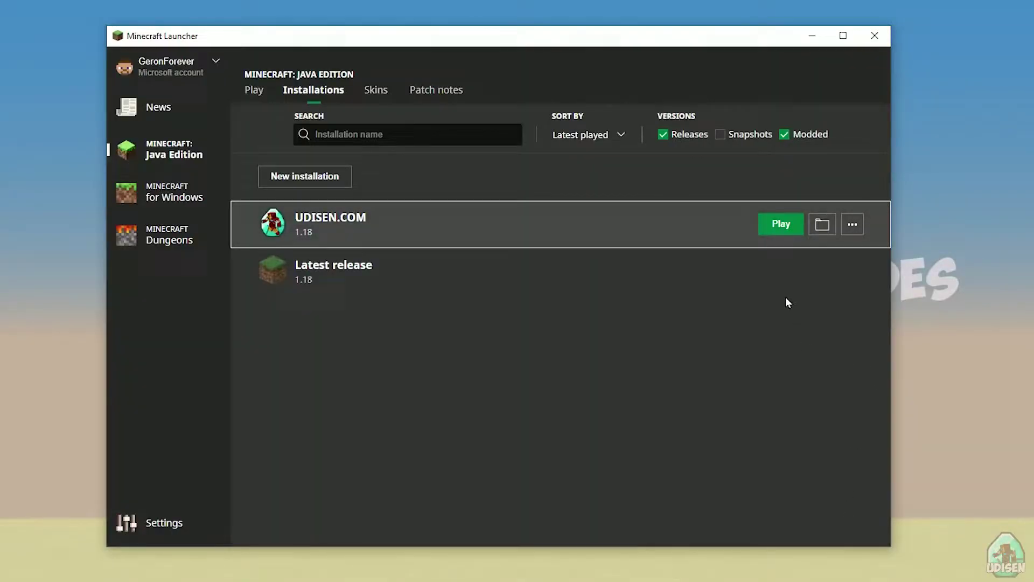
Step: Start the UDISEN.COM installation, then run fabric-installer-0.9.1 from Downloads
left_click(779, 229)
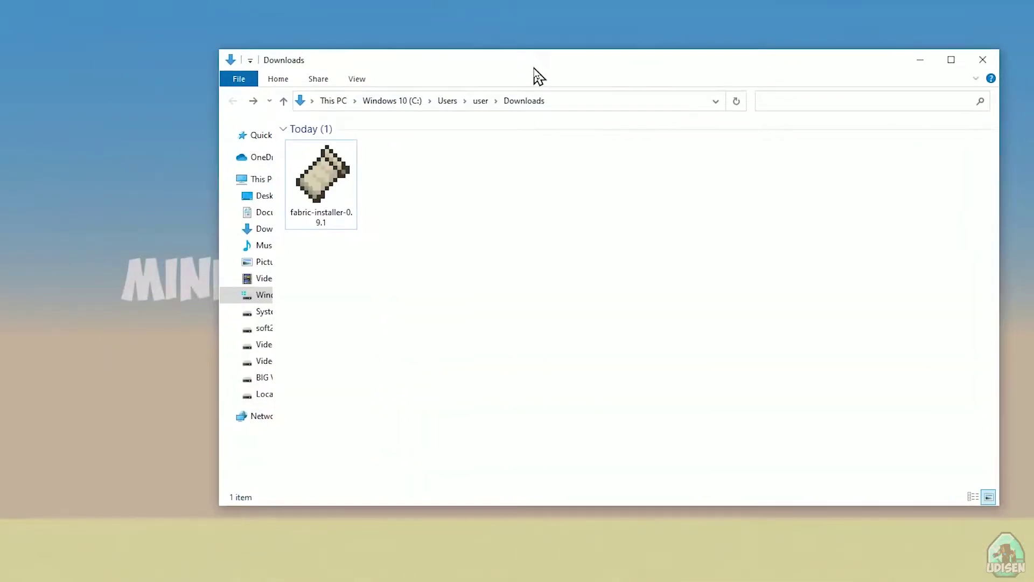
double_click(337, 171)
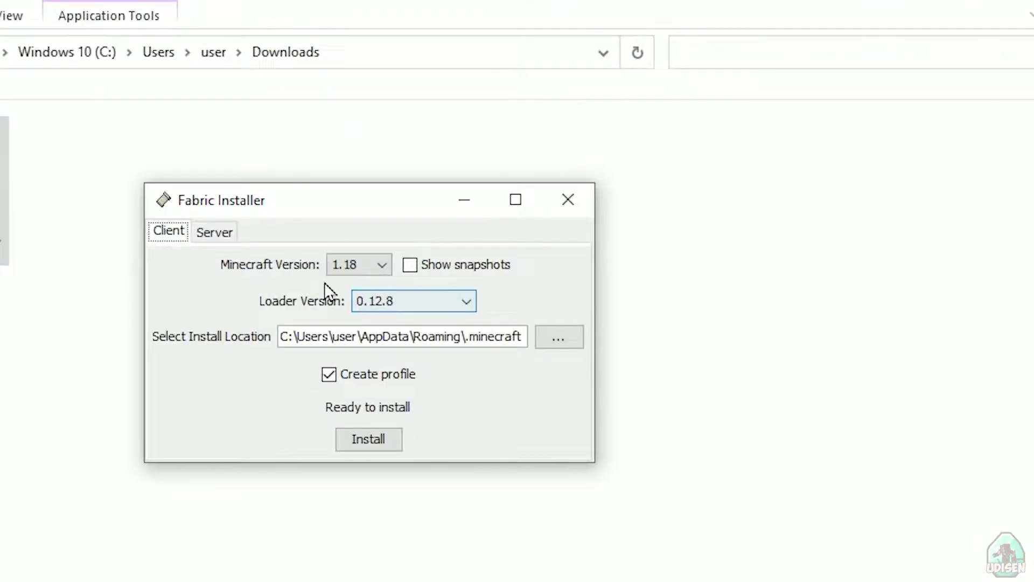
Step: Look over the Server installation options and return to the Client tab
left_click(347, 264)
left_click(347, 264)
left_click(196, 231)
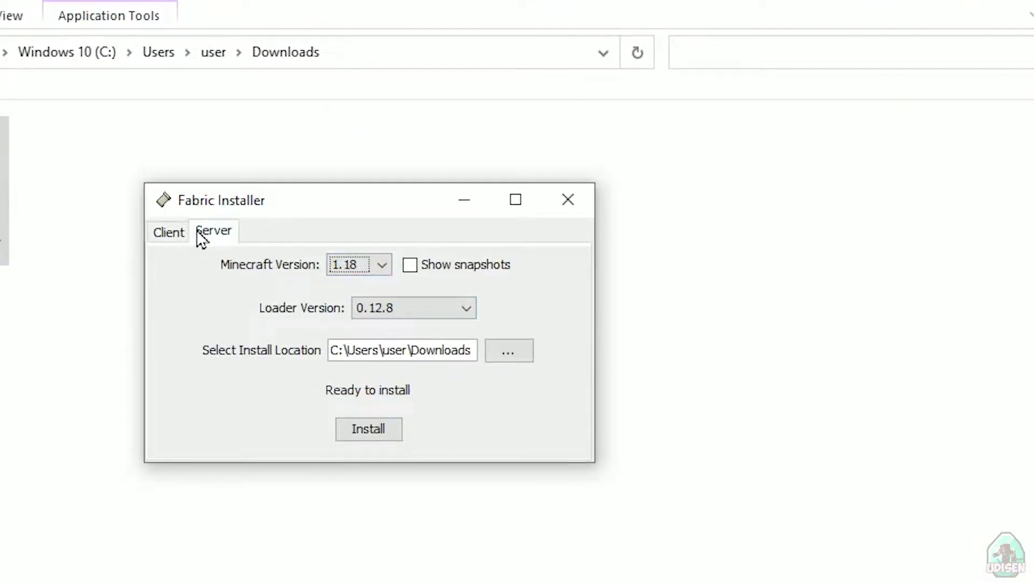
left_click(182, 229)
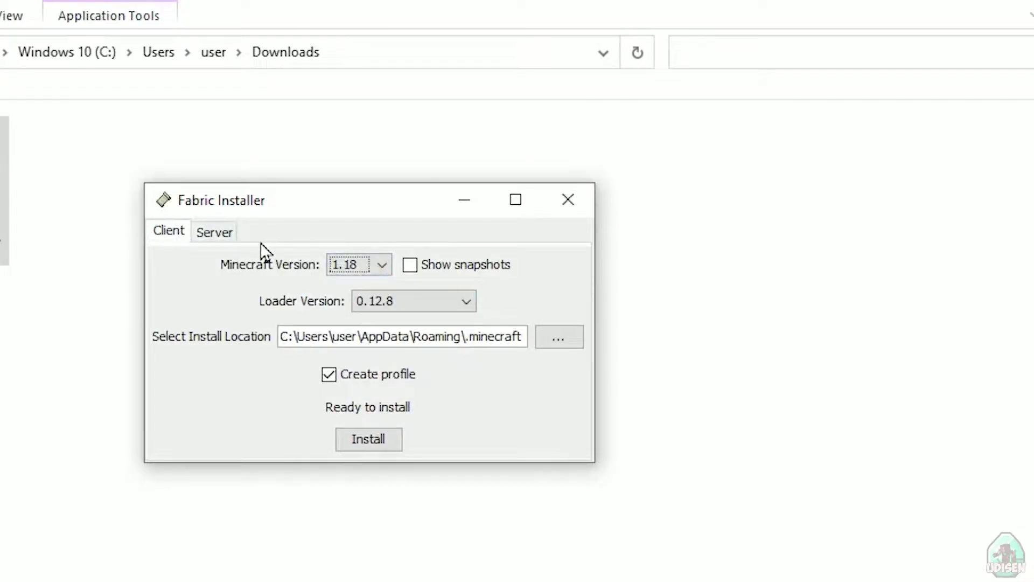
left_click(191, 235)
left_click(179, 236)
Step: Keep Minecraft 1.18 and Loader 0.12.8, install Fabric, and dismiss the success message
left_click(401, 303)
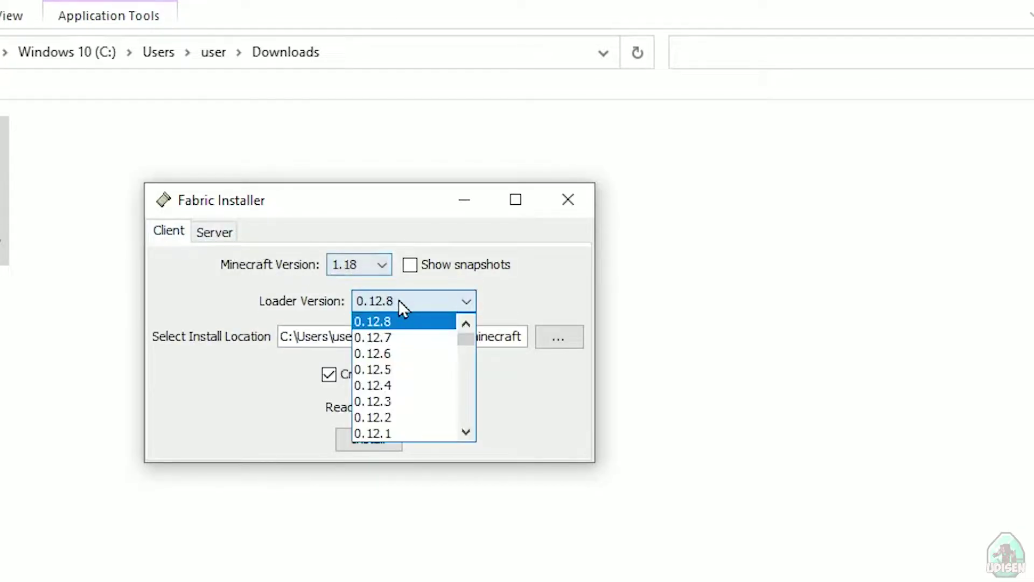
left_click(352, 267)
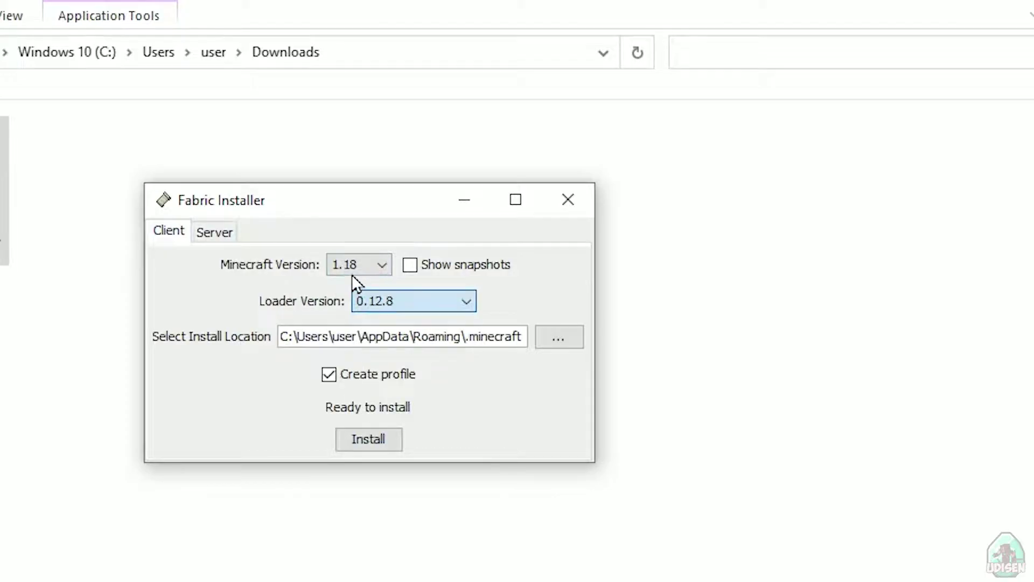
left_click(358, 265)
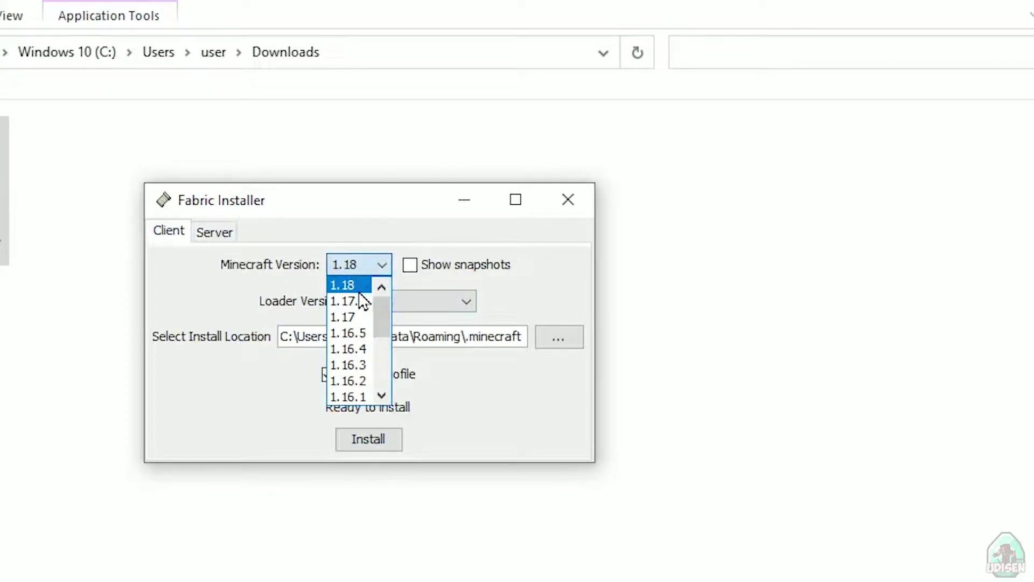
left_click(350, 285)
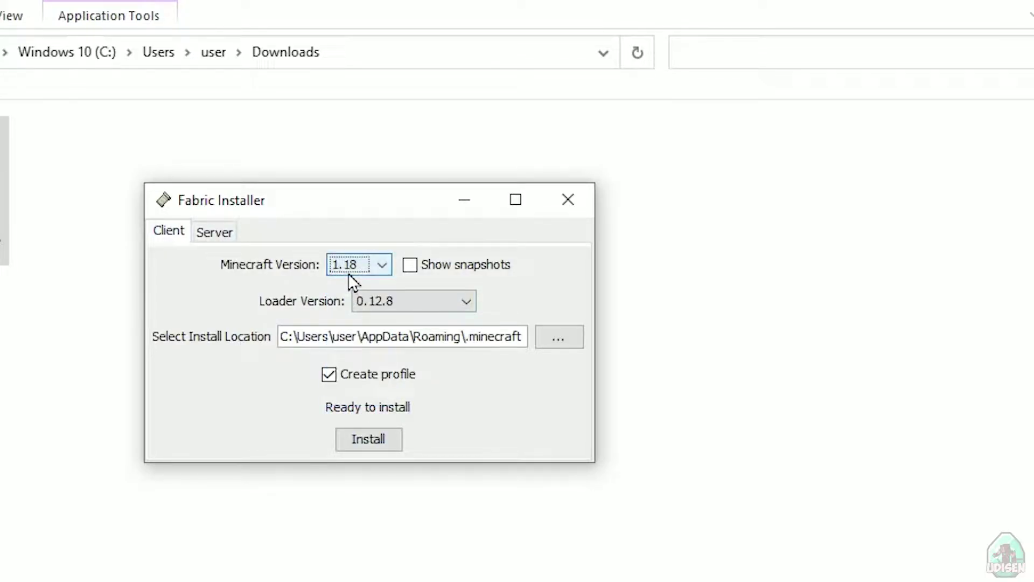
left_click(353, 265)
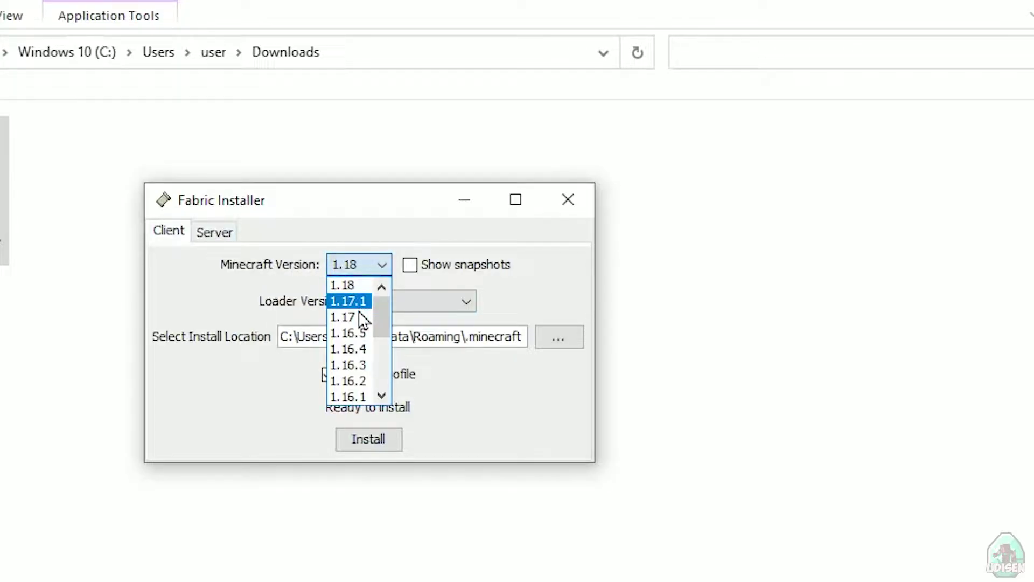
scroll(363, 350, "down", 3)
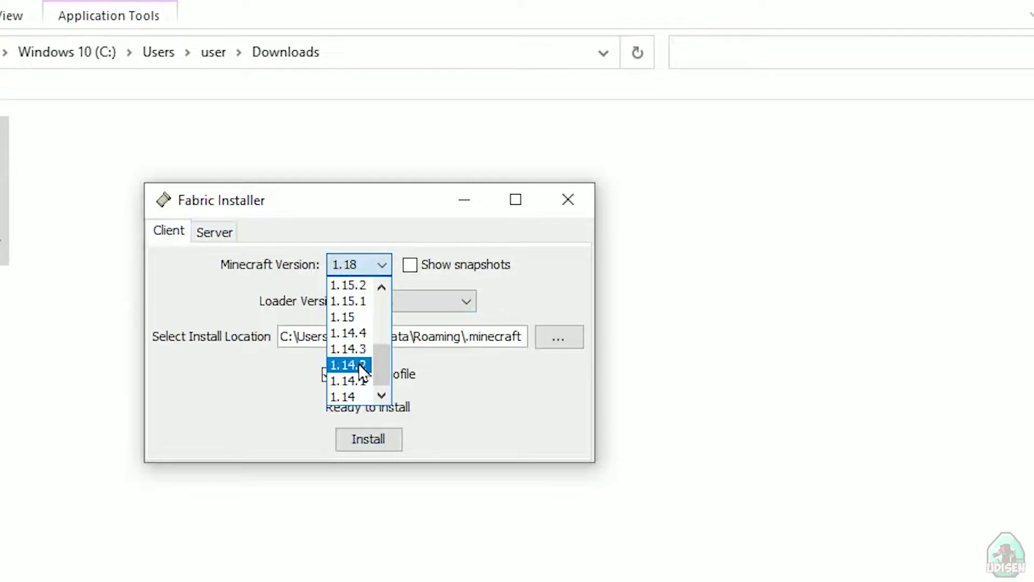
scroll(365, 302, "up", 3)
left_click(360, 288)
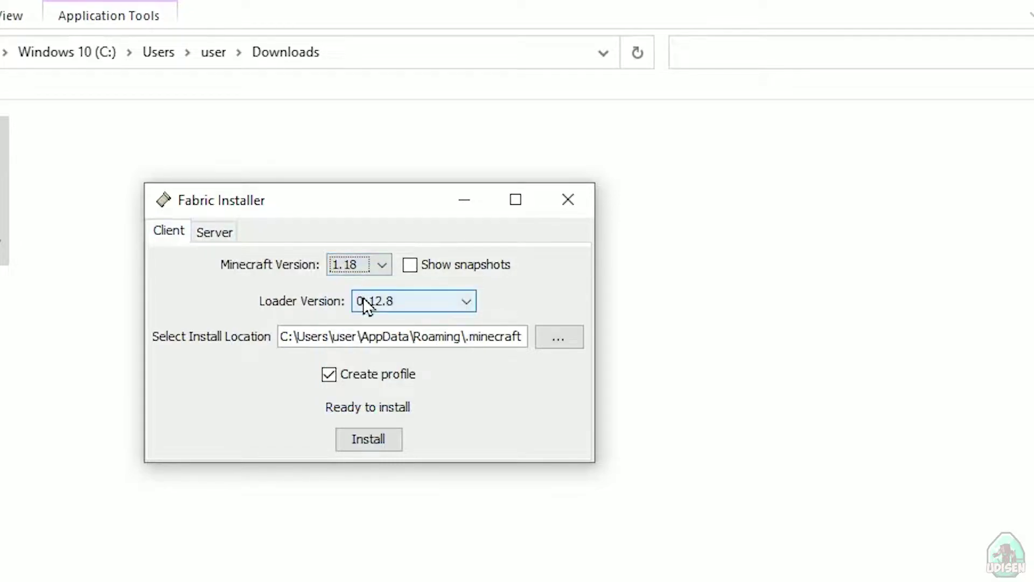
left_click(358, 441)
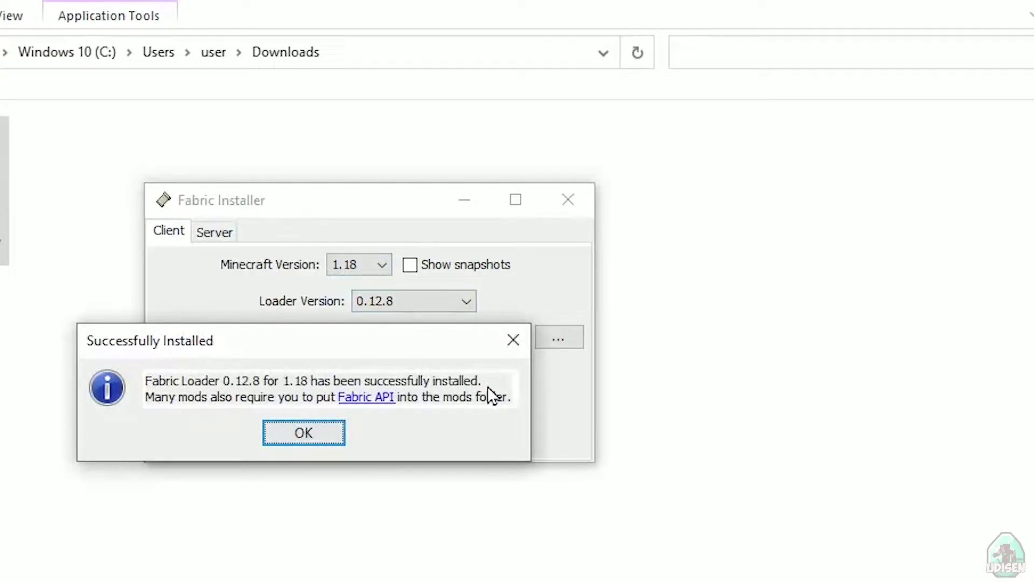
left_click(299, 433)
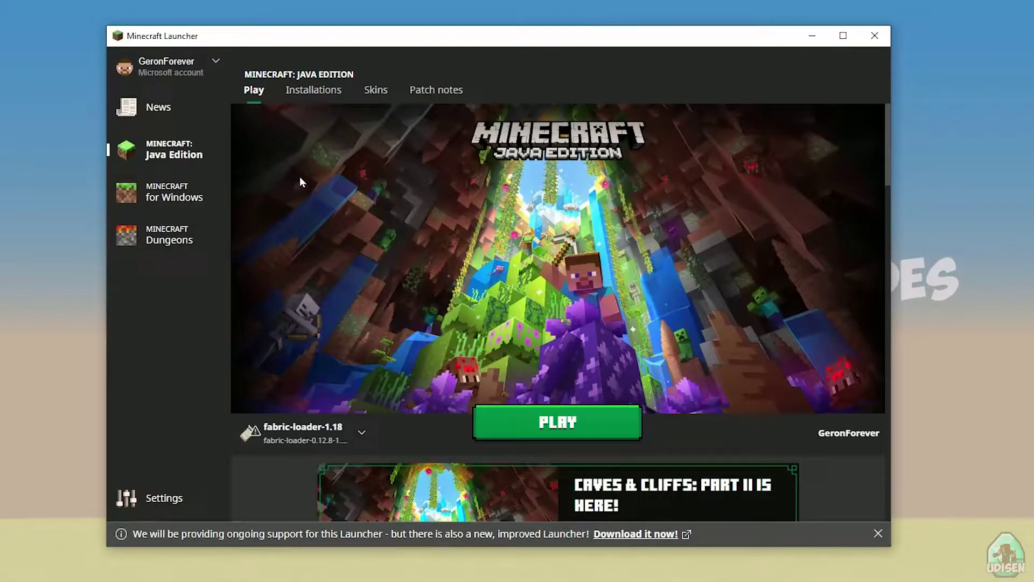
Step: Give fabric-loader-1.18 a 1280 × 720 resolution, save it, and open its game folder
left_click(313, 91)
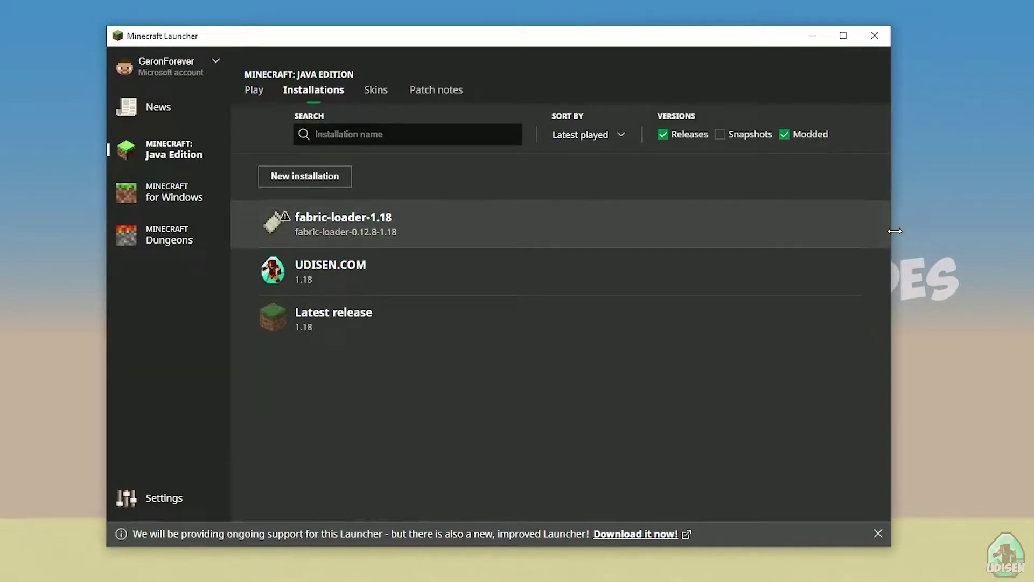
mouse_move(809, 234)
left_click(562, 224)
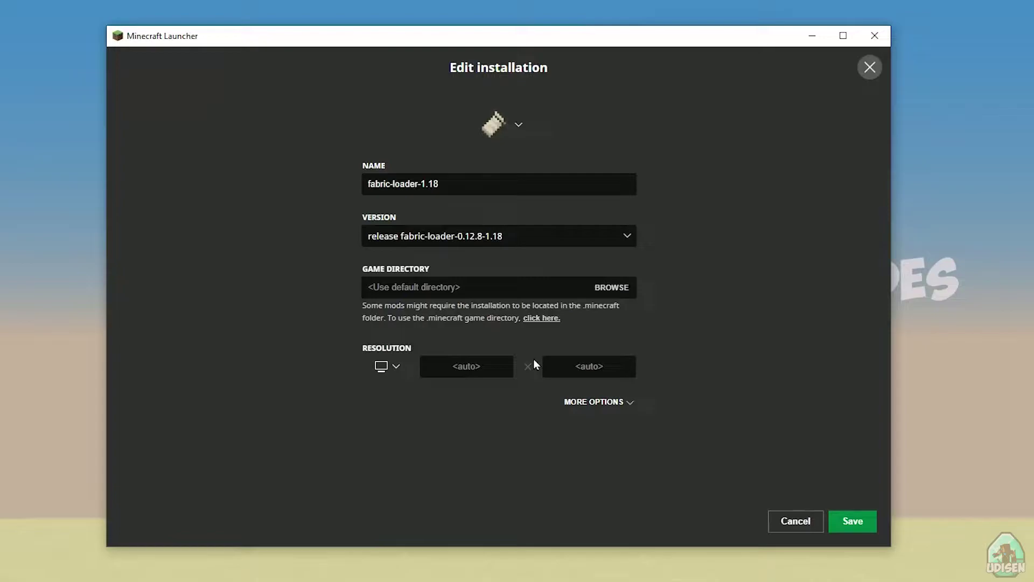
left_click(484, 371)
type("128")
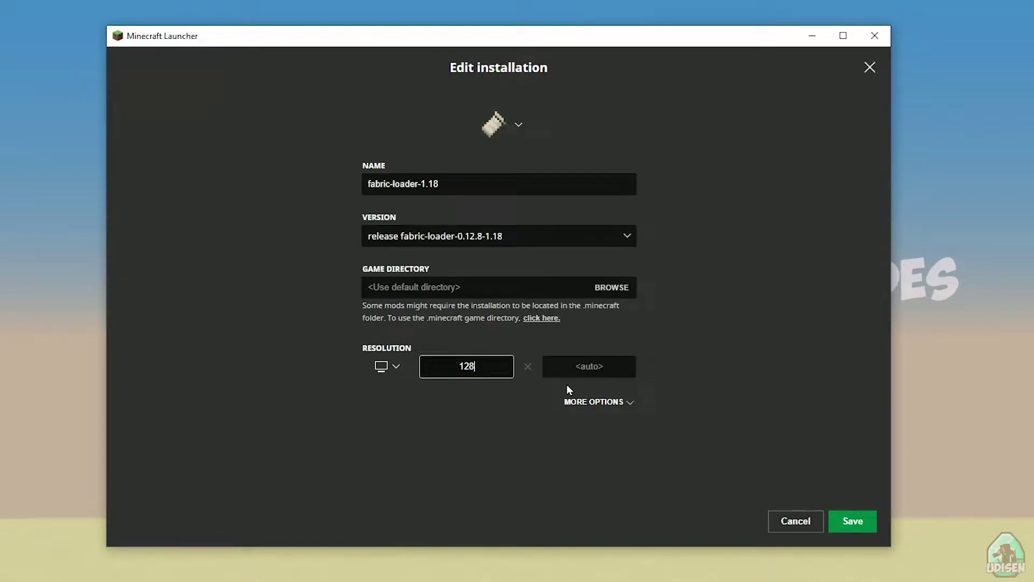
type("0")
left_click(590, 366)
type("720")
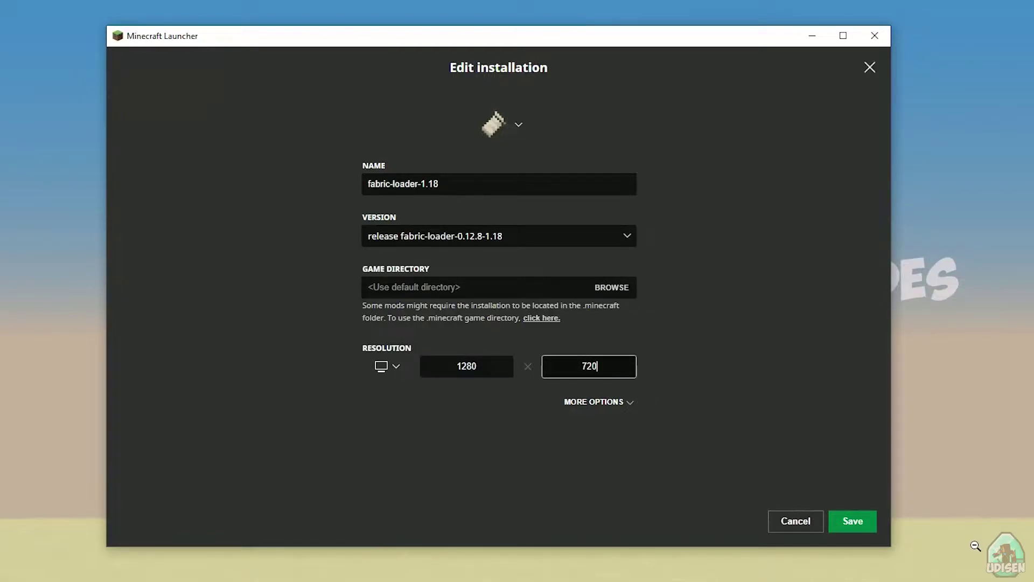
left_click(853, 520)
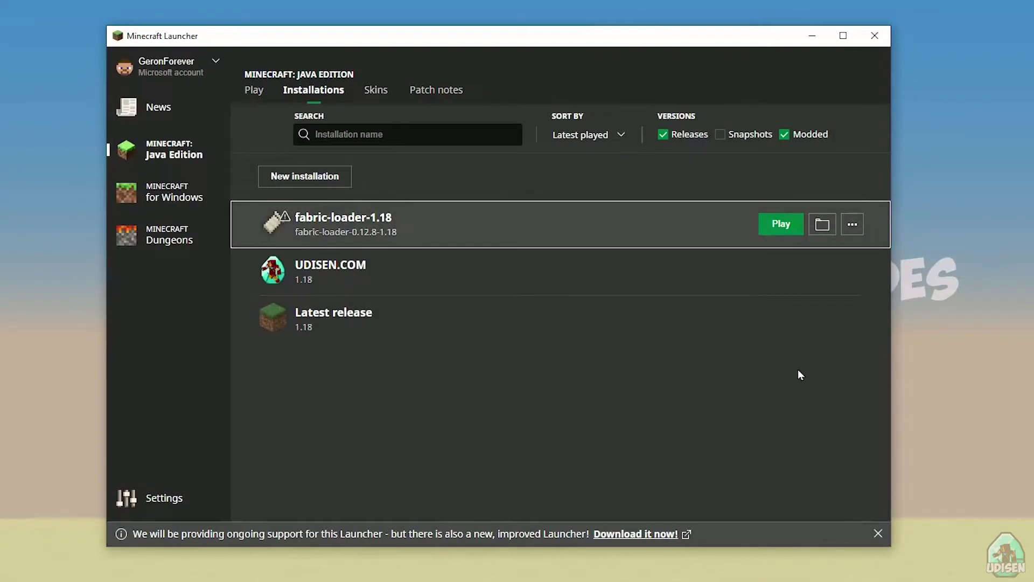
left_click(822, 224)
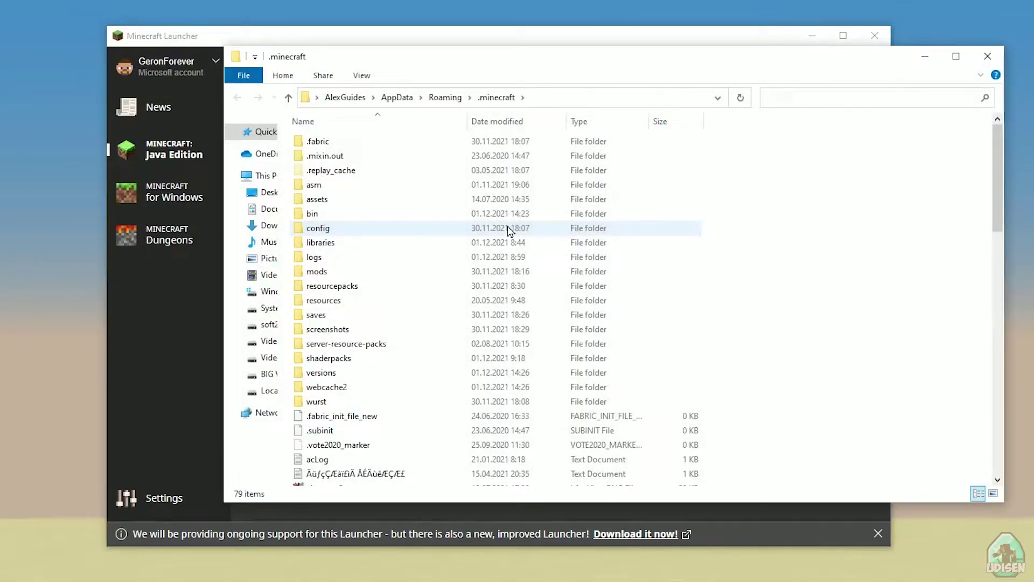
Step: Open the empty mods folder inside .minecraft and move its window aside
left_click(318, 271)
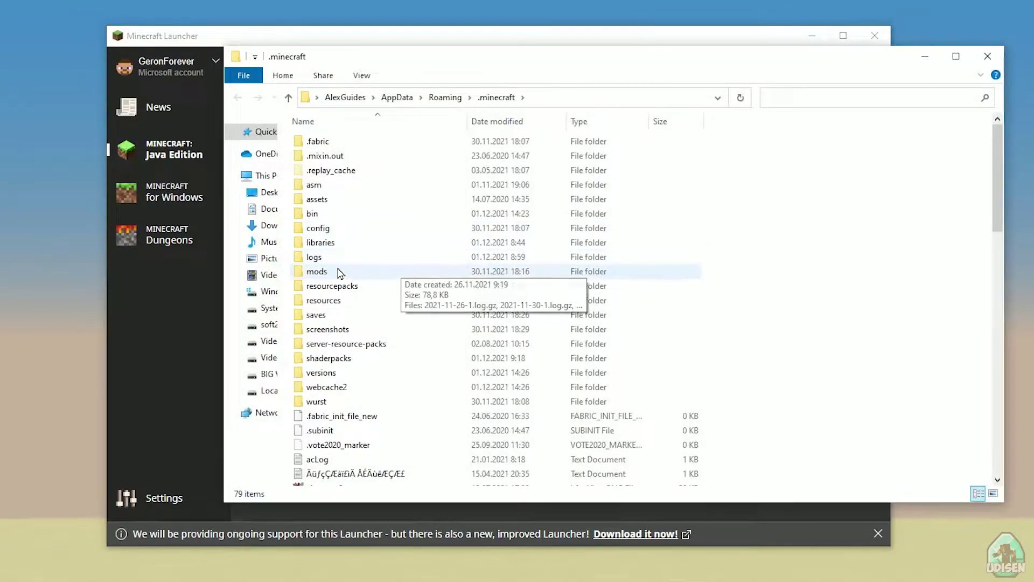
left_click(311, 286)
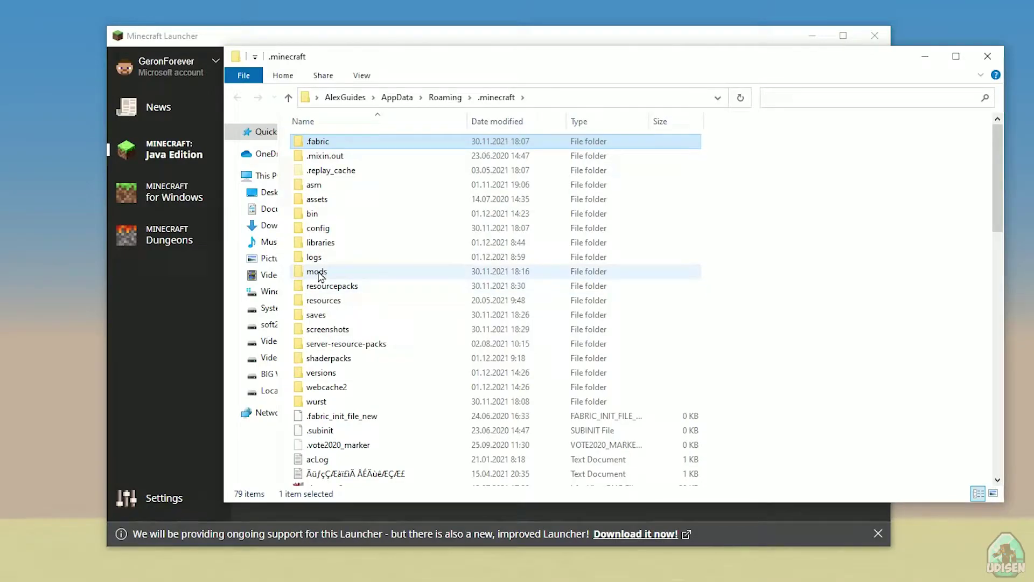
double_click(319, 273)
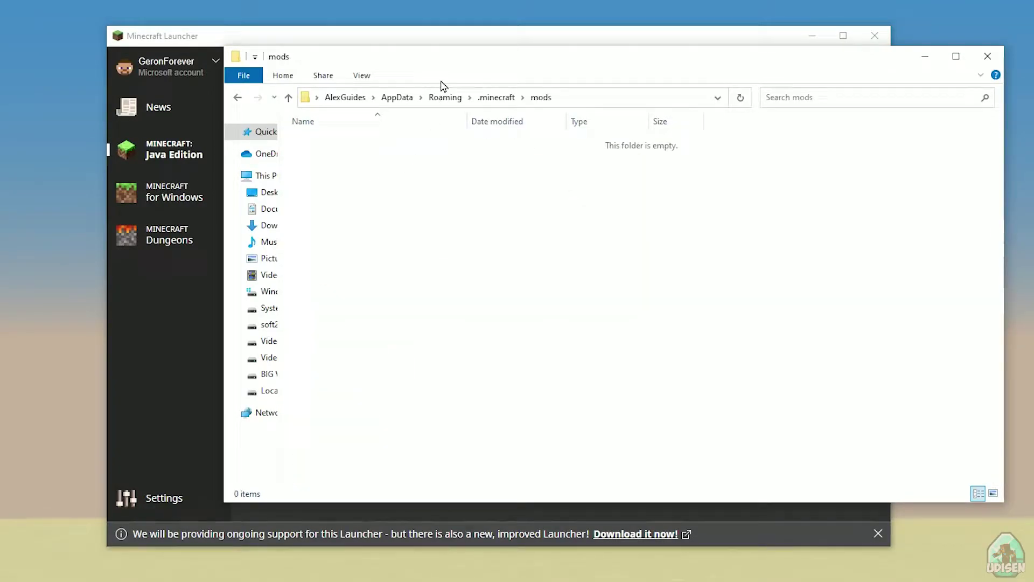
mouse_move(444, 66)
left_mouse_down()
mouse_move(341, 71)
mouse_move(249, 54)
left_mouse_up()
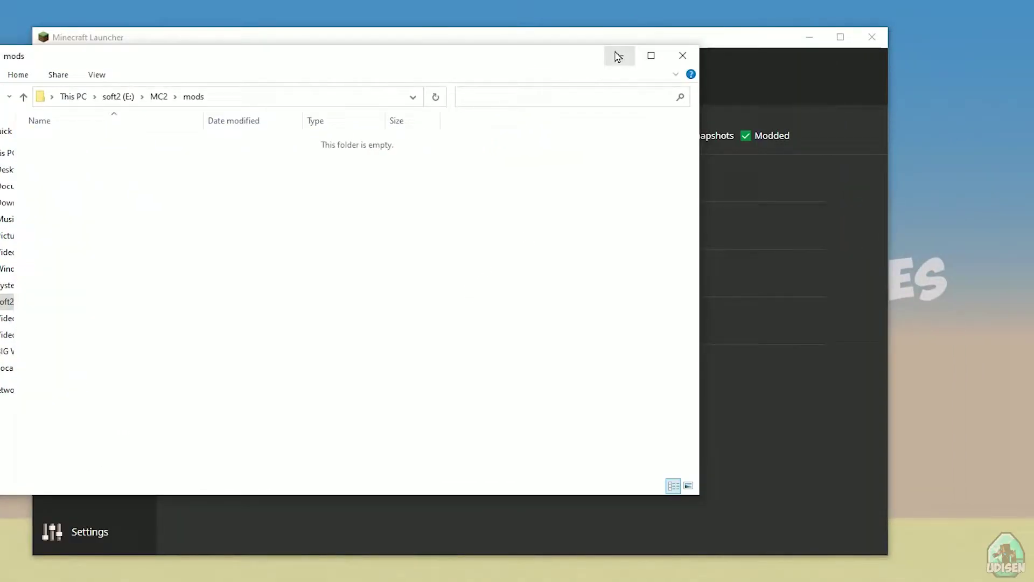
Step: Minimize the mods window and save the fabric-loader-1.18.2 installation on fabric-loader-0.13.3-1.18.2
left_click(620, 58)
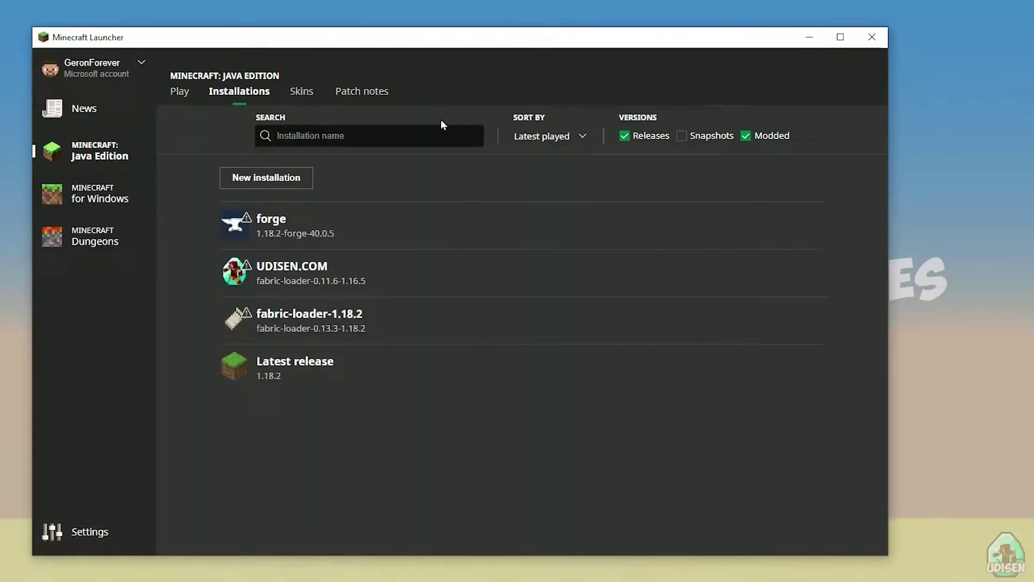
left_click(773, 135)
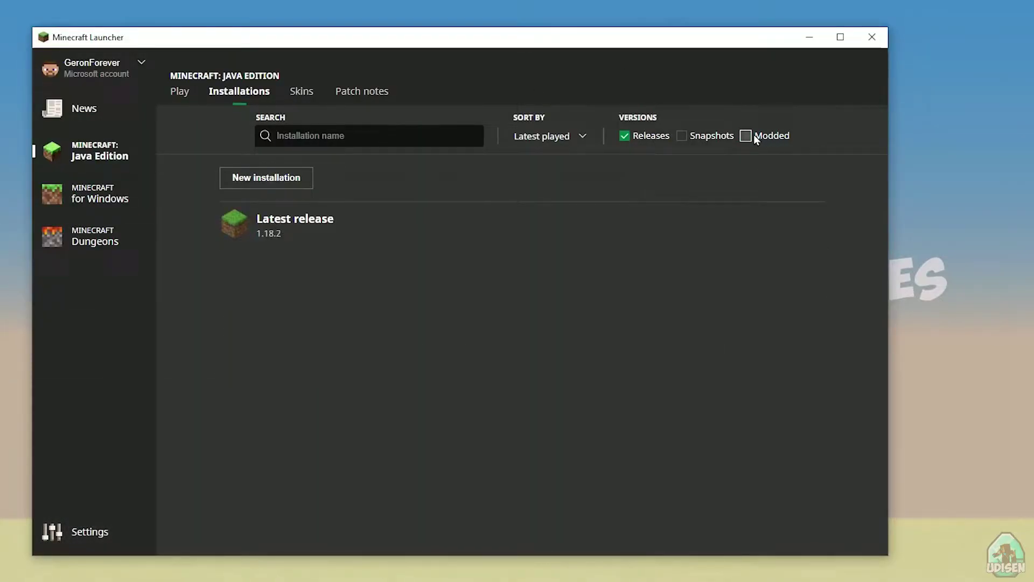
left_click(774, 138)
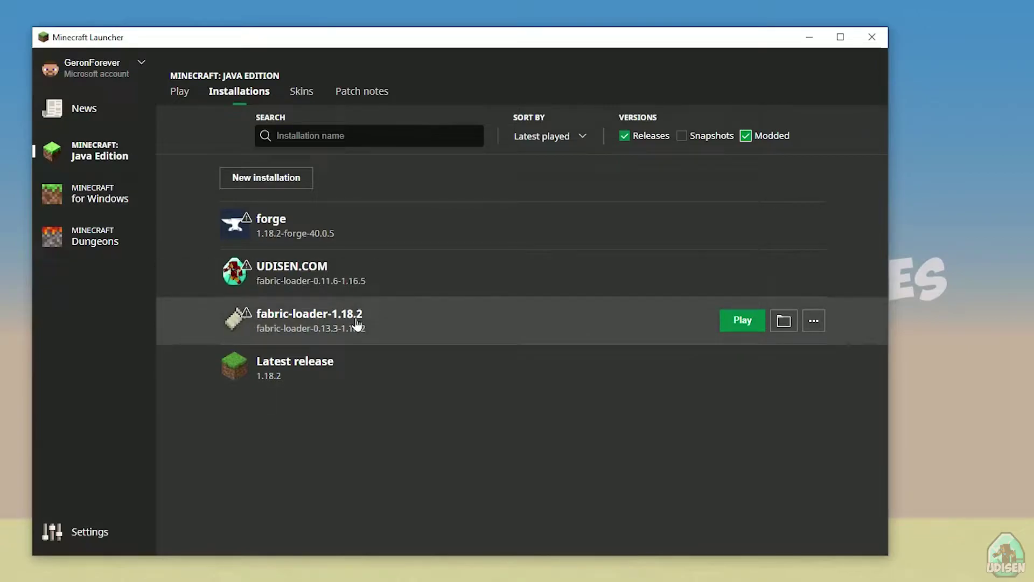
left_click(421, 330)
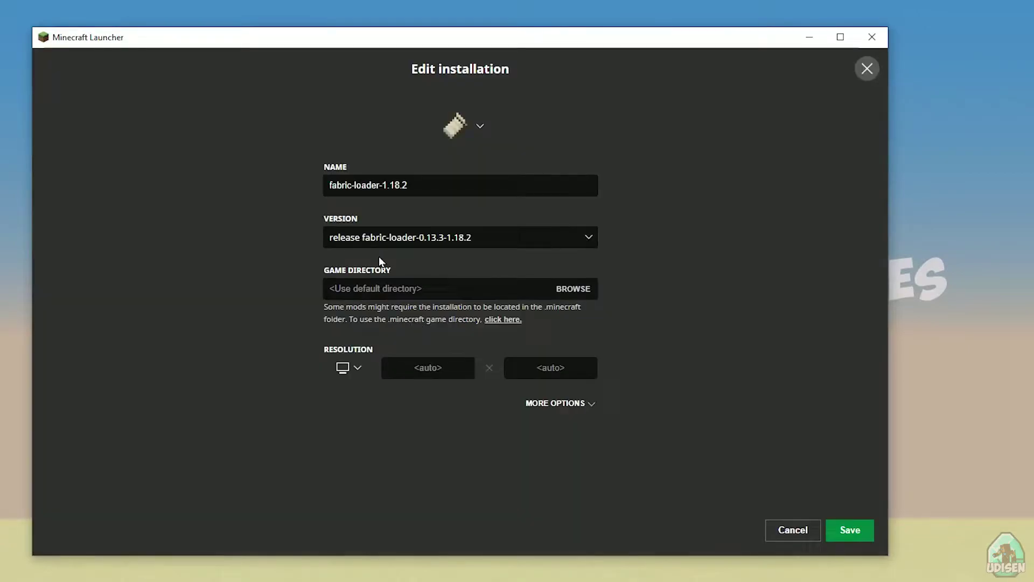
left_click(790, 529)
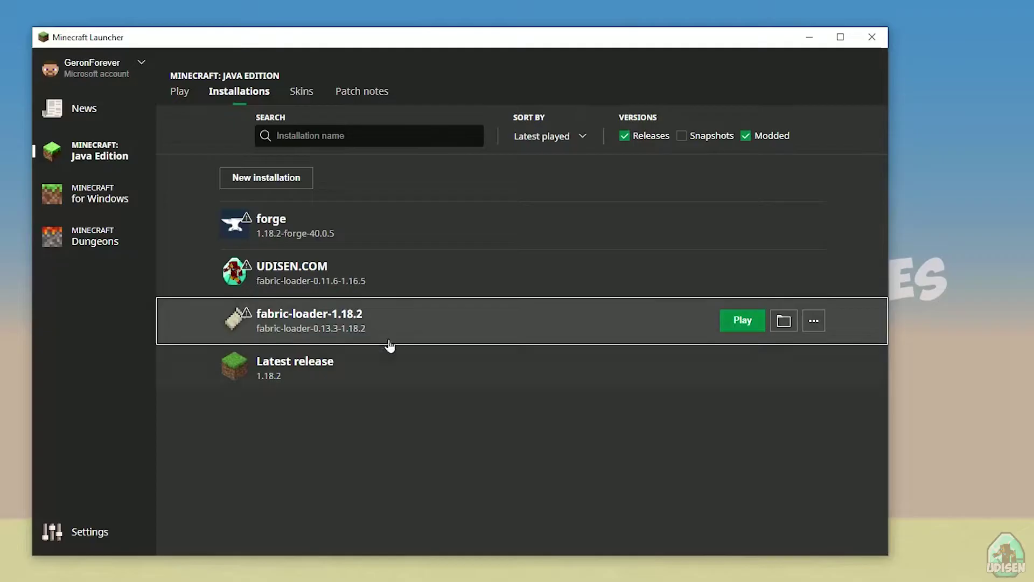
left_click(335, 325)
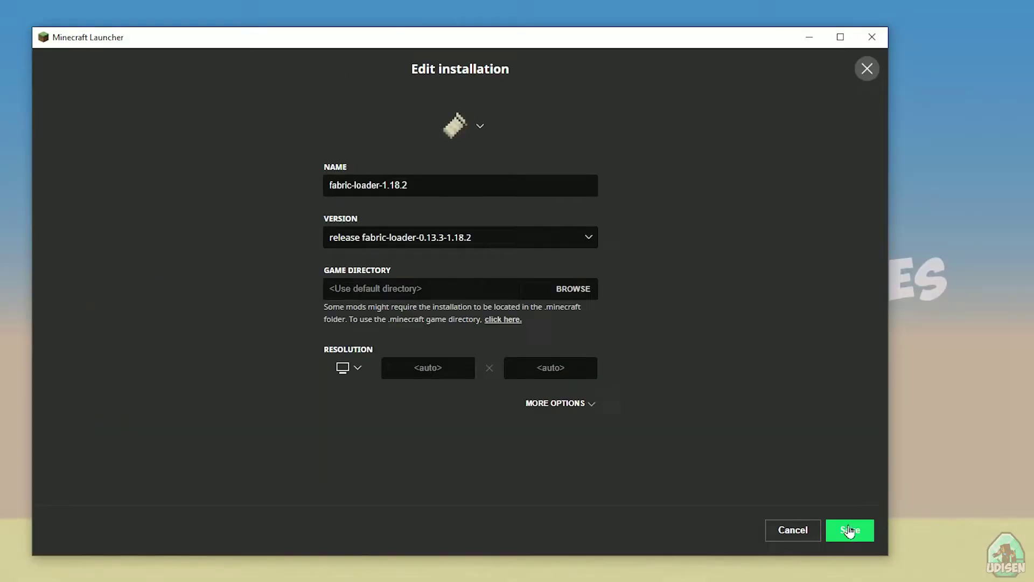
left_click(849, 531)
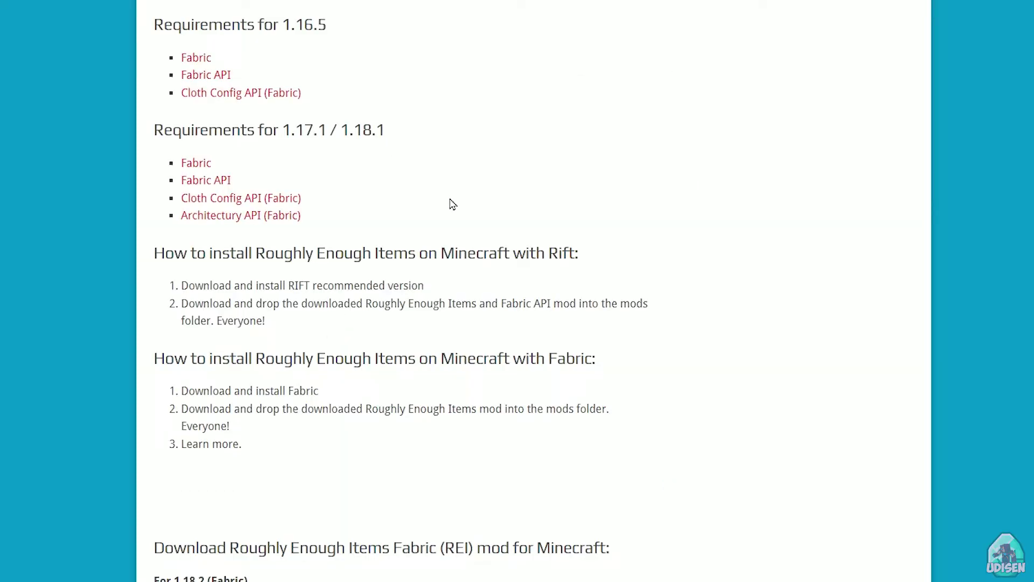
Step: Download the Architectury API build for 1.18 and the Fabric API build for 1.18.2 from udisen.com
scroll(450, 204, "down", 10)
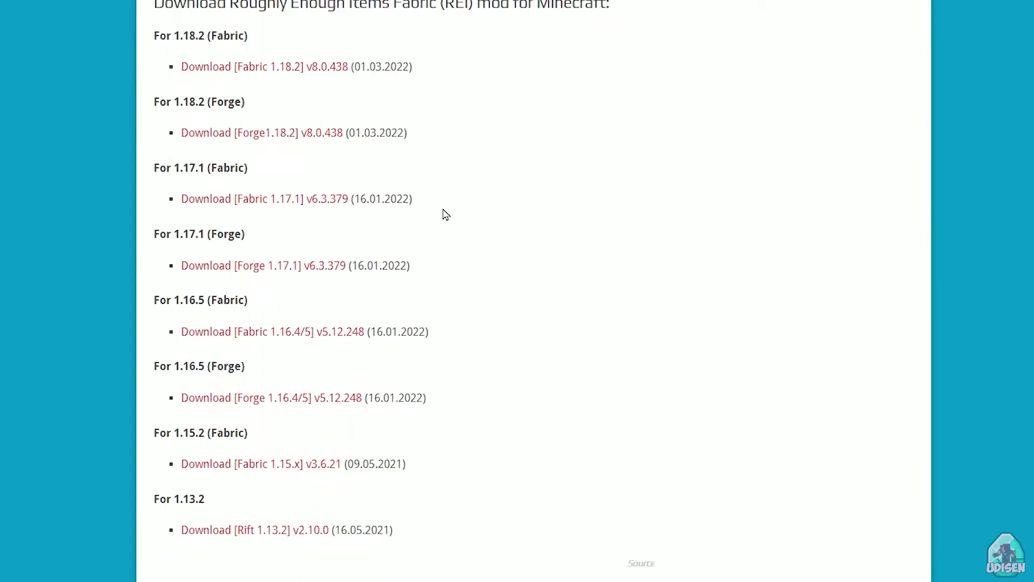
scroll(419, 240, "up", 1)
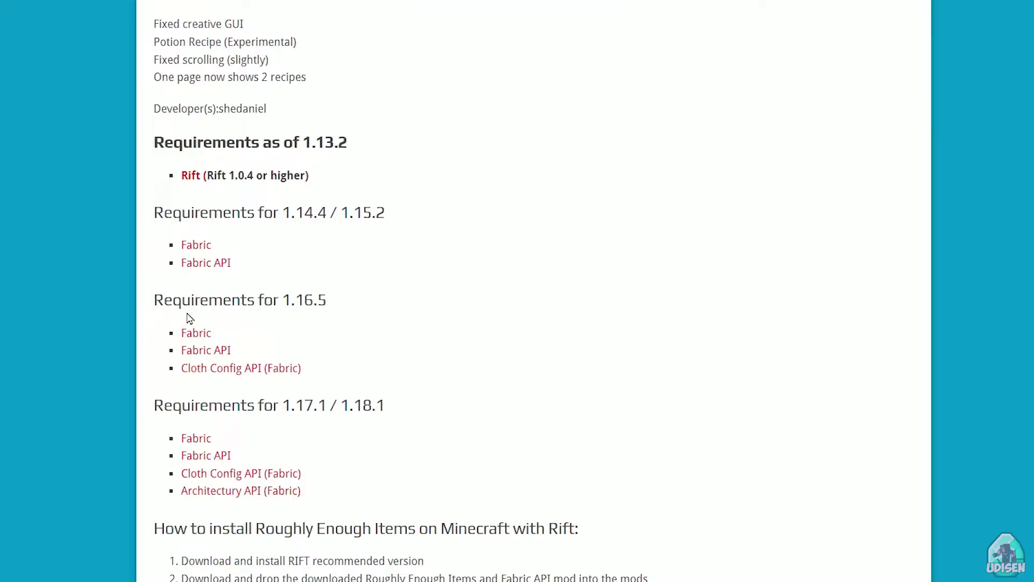
scroll(189, 318, "down", 3)
left_click_drag(153, 221, 459, 227)
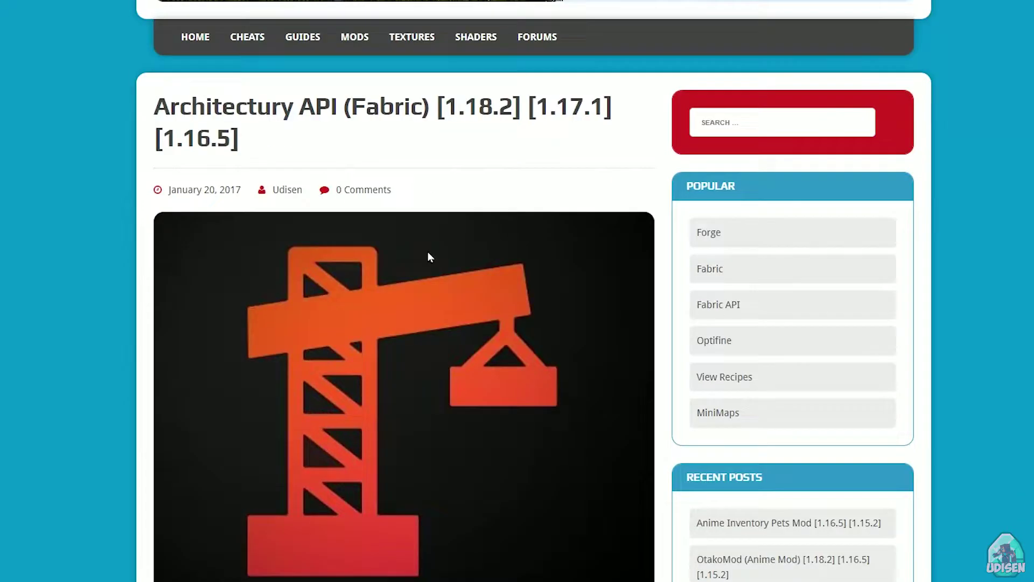
scroll(429, 256, "down", 15)
left_click(252, 338)
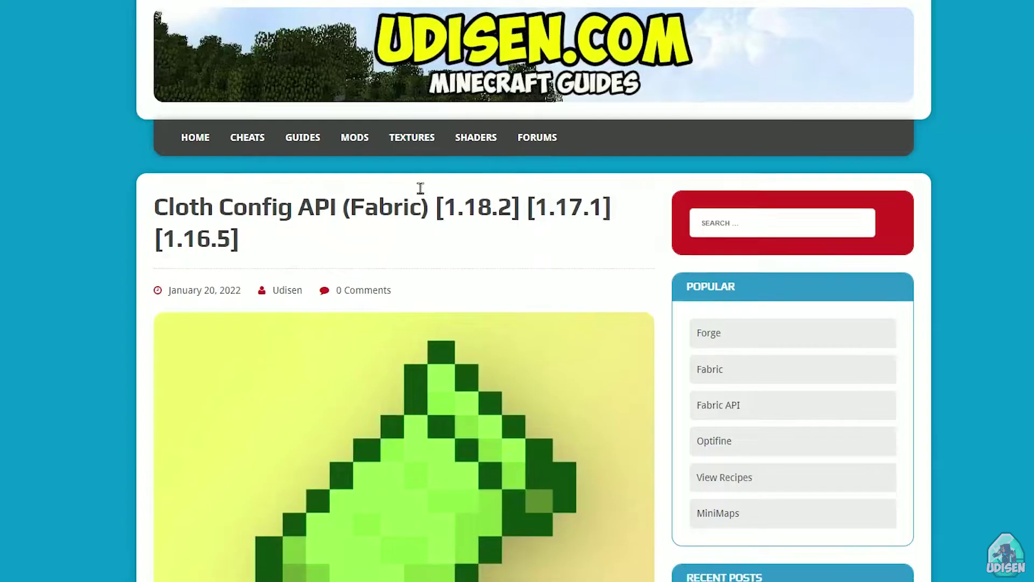
scroll(411, 175, "down", 20)
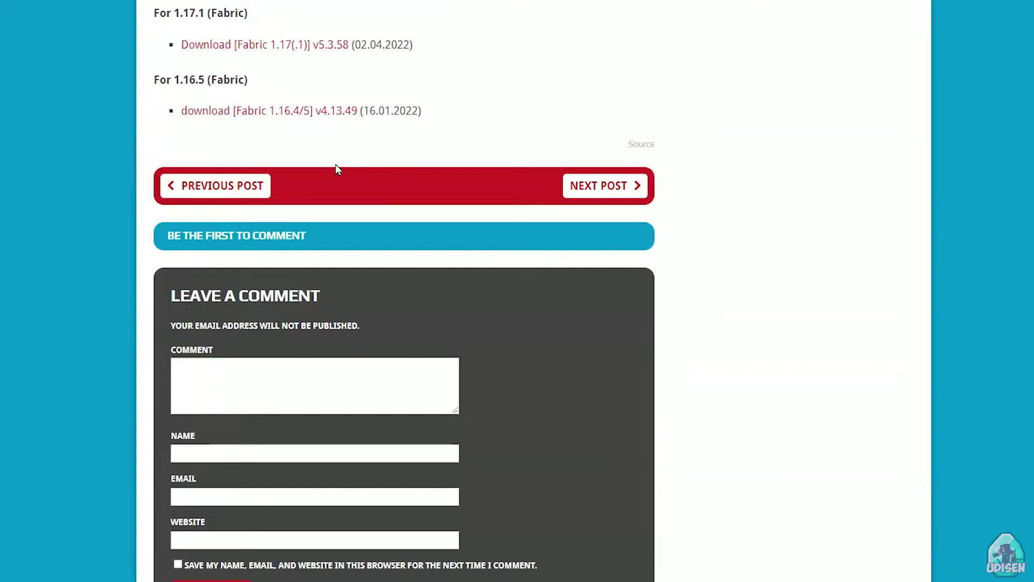
scroll(323, 159, "up", 2)
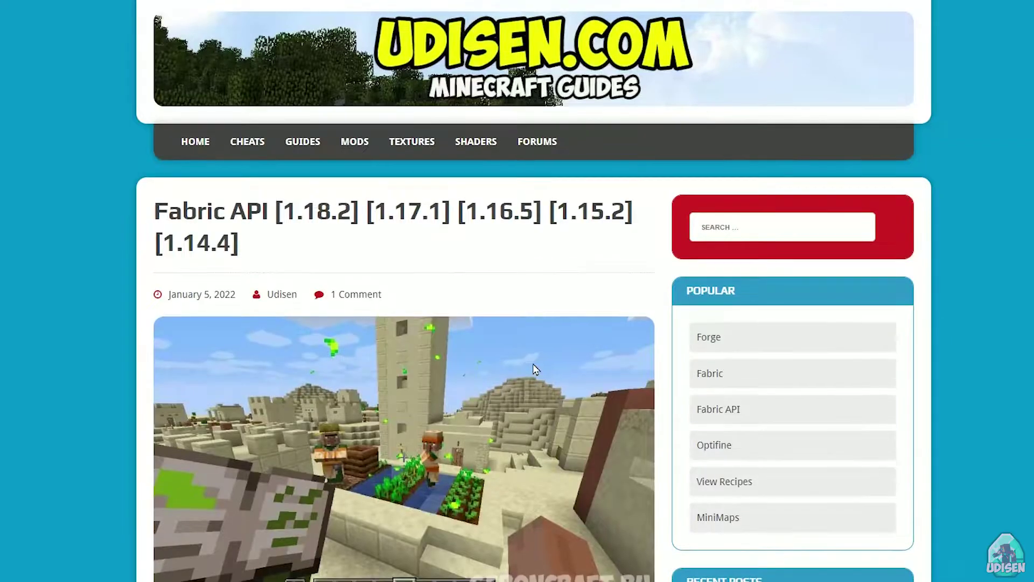
scroll(561, 307, "down", 20)
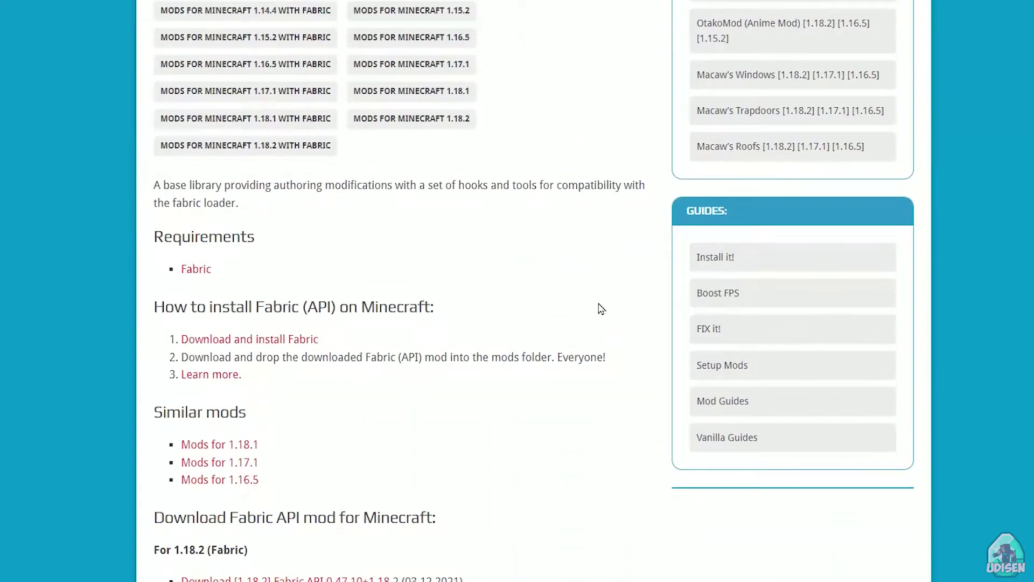
left_click(260, 221)
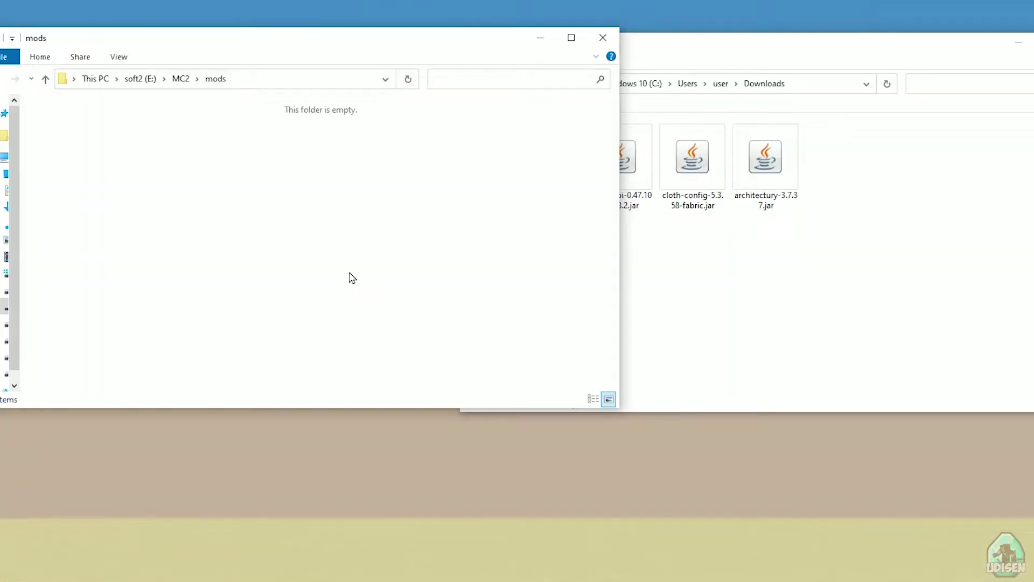
Step: Copy the RoughlyEnoughItems, fabric-api, cloth-config and architectury jars into mods, then minimize both windows
left_click(679, 278)
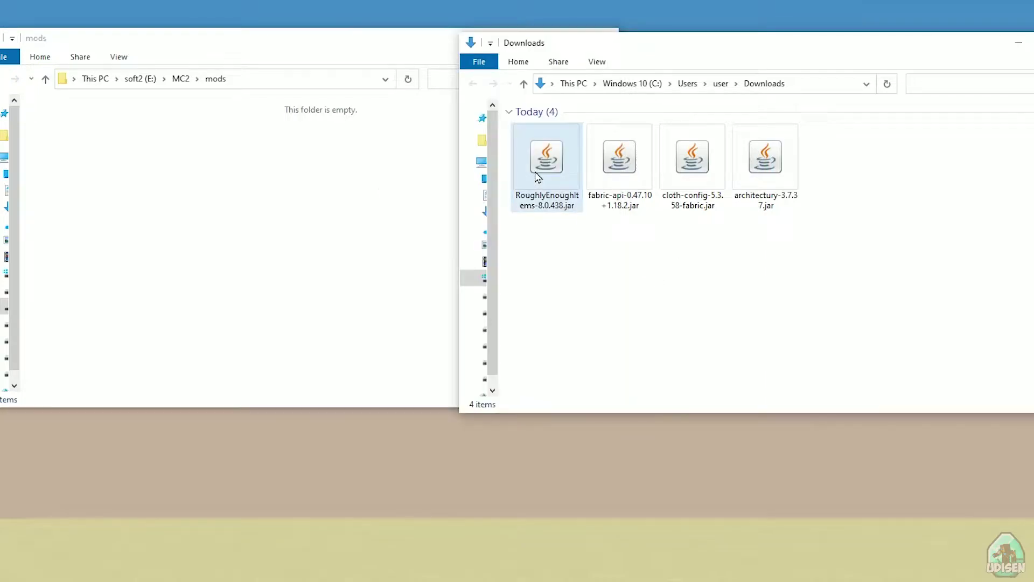
left_click_drag(536, 170, 205, 203)
left_click(633, 255)
left_click_drag(620, 162, 399, 210)
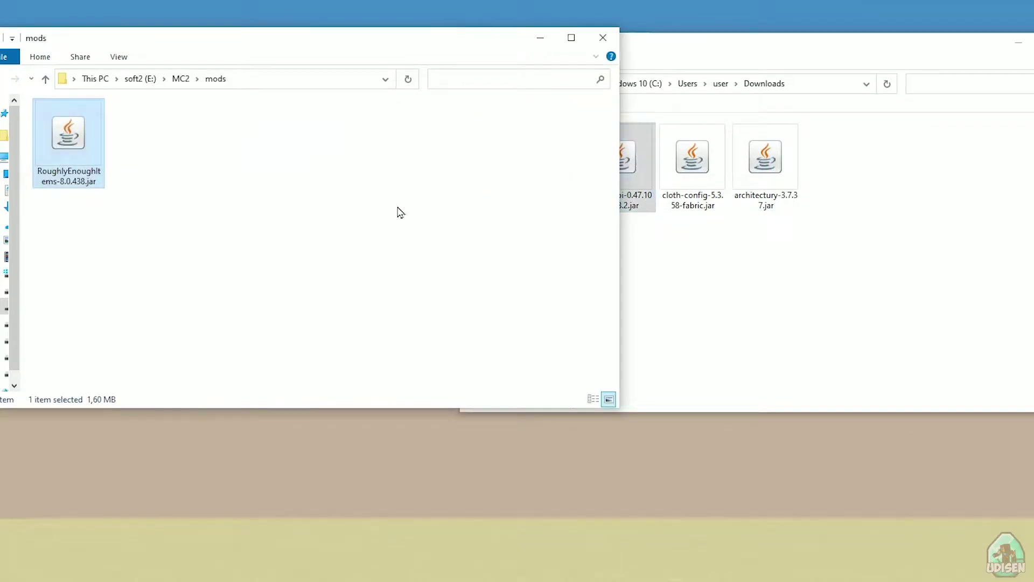
left_click(616, 170)
mouse_move(692, 162)
left_mouse_down()
mouse_move(673, 152)
mouse_move(703, 162)
mouse_move(293, 166)
left_mouse_up()
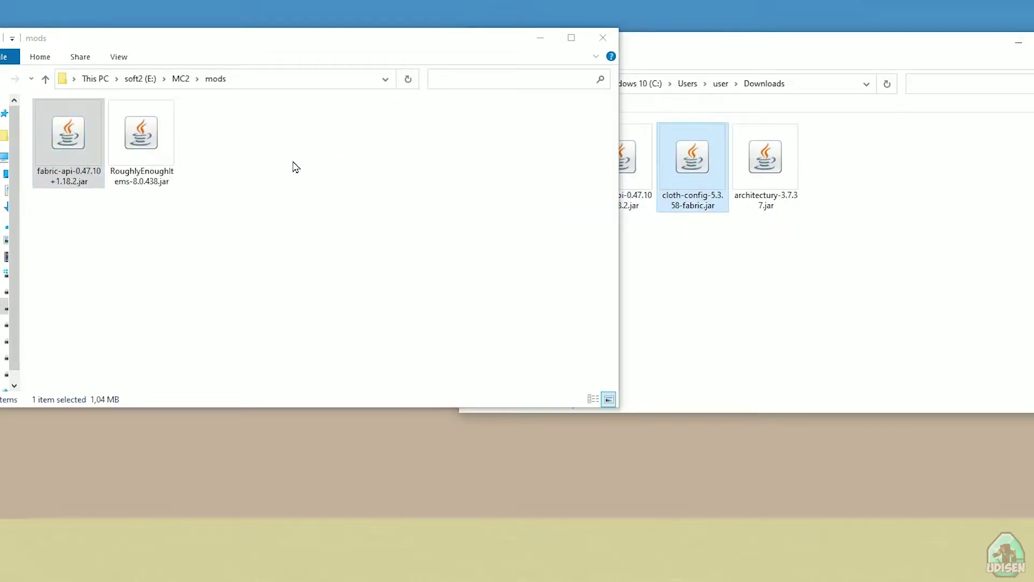
left_click(767, 165)
mouse_move(767, 164)
left_mouse_down()
mouse_move(319, 153)
mouse_move(325, 162)
left_mouse_up()
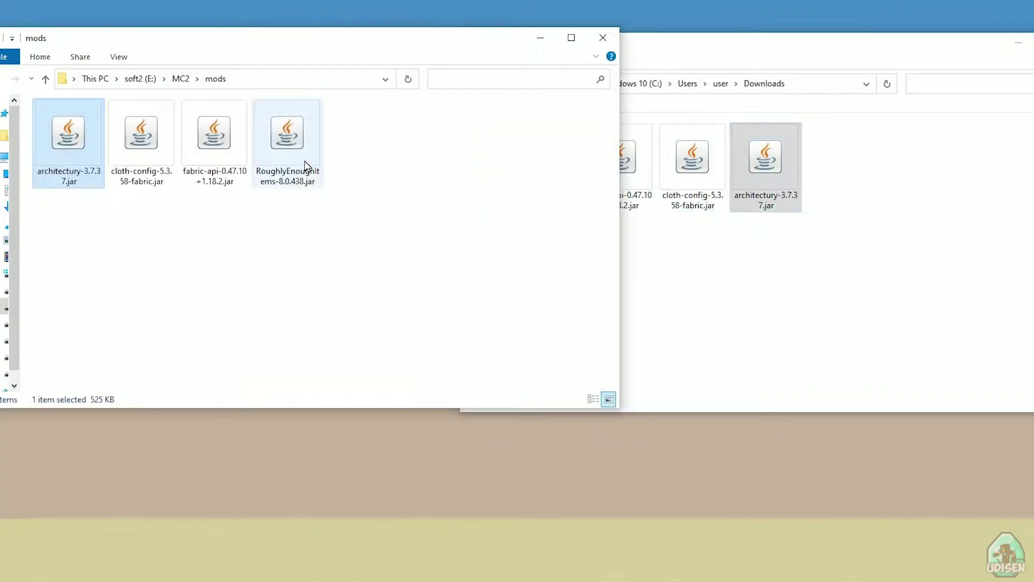
left_click(541, 39)
left_click(1018, 44)
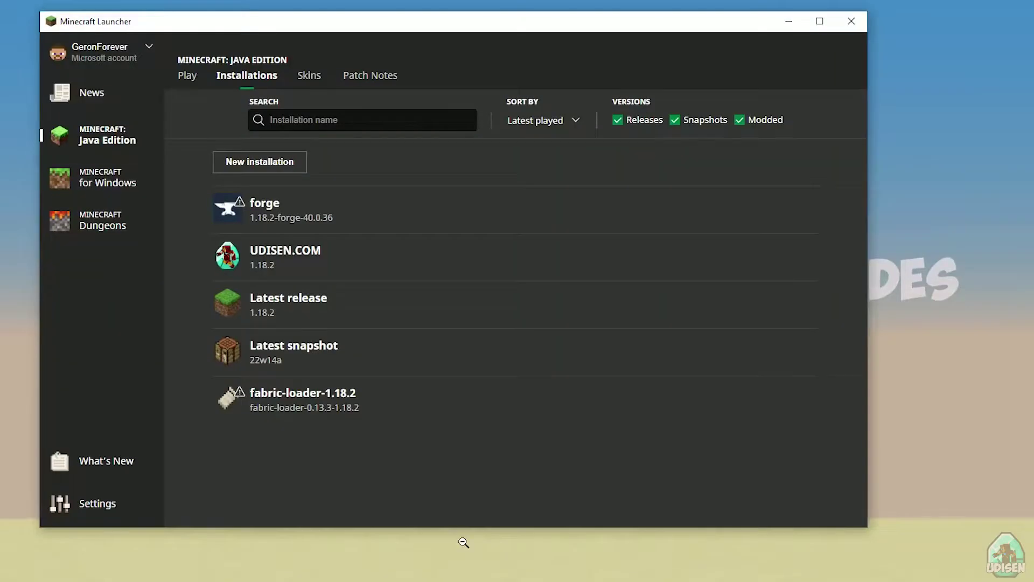
Step: Play the fabric-loader-1.18.2 installation from the Installations list
mouse_move(480, 221)
mouse_move(343, 405)
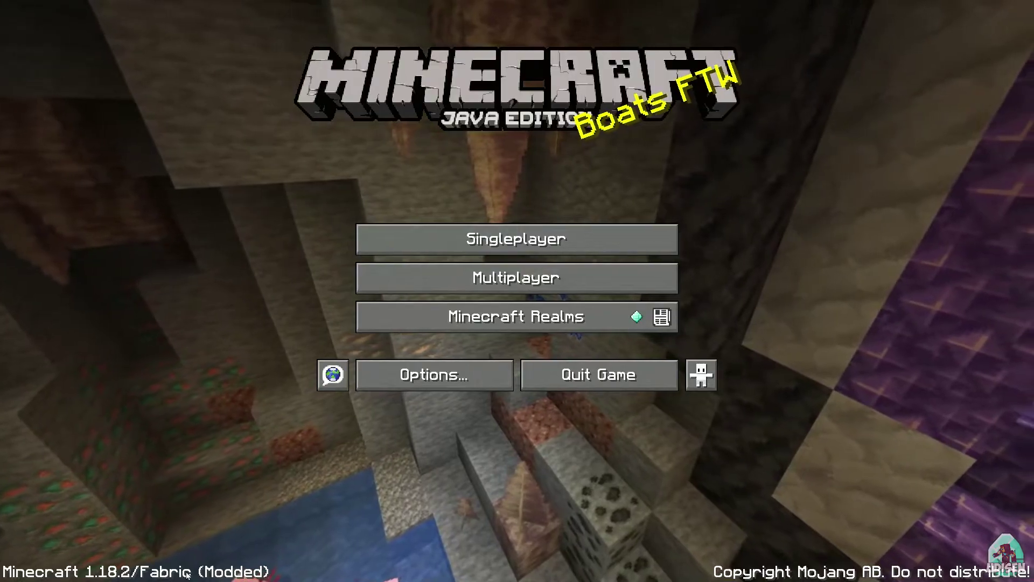
Step: Load the first New World from Singleplayer and open the creative inventory
left_click(441, 229)
left_click(415, 106)
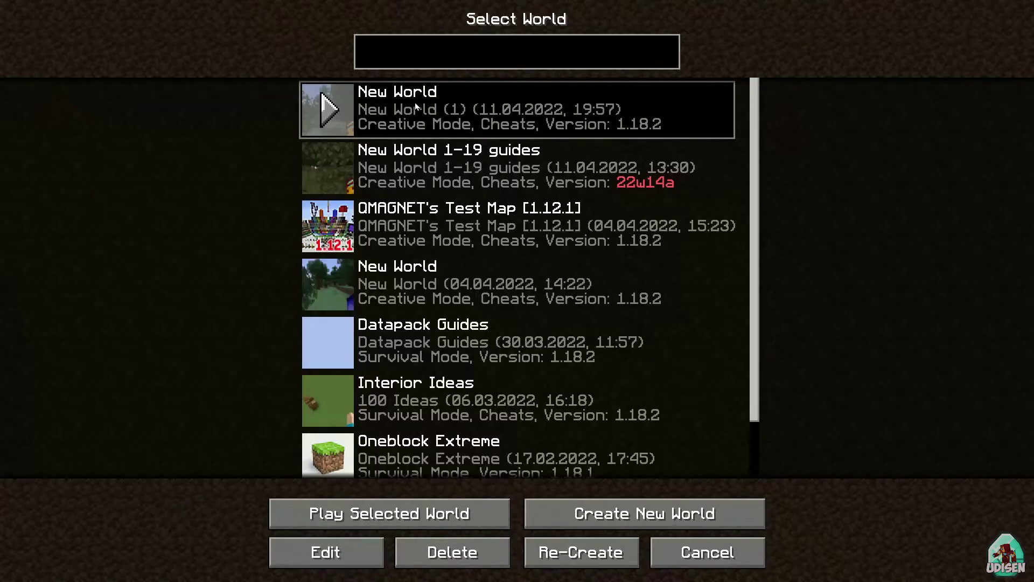
double_click(414, 106)
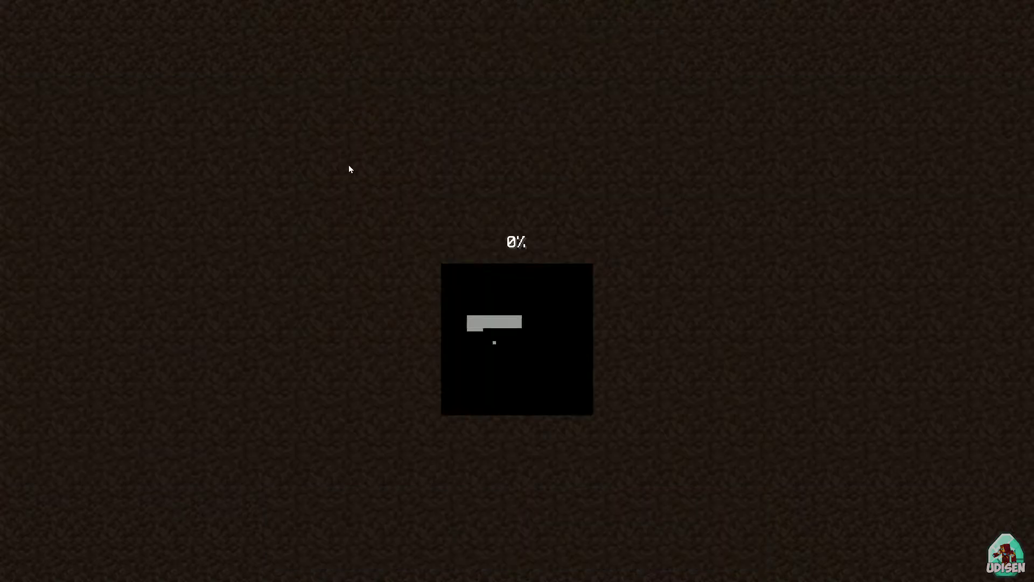
key("e")
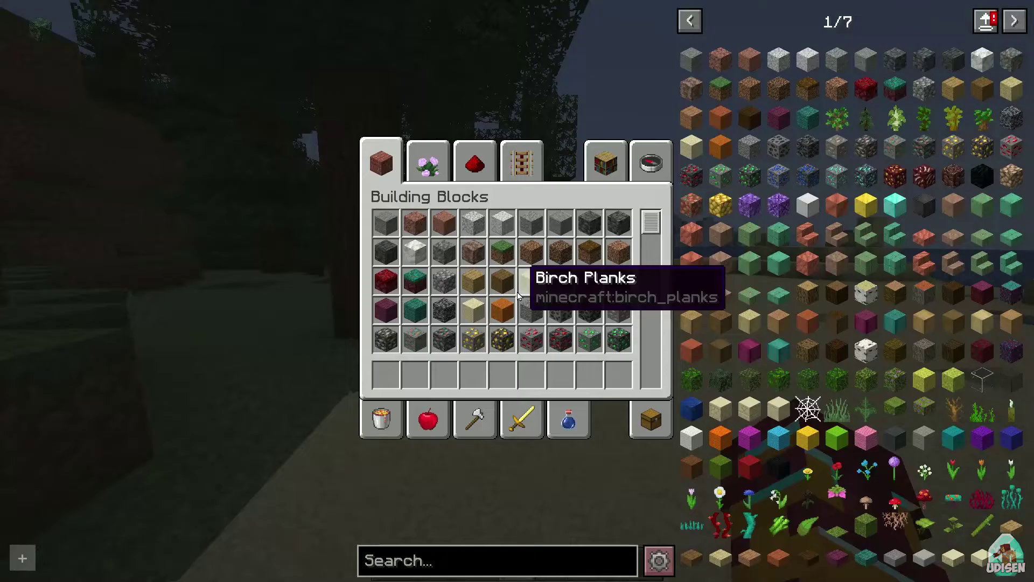
Step: Hide and reshow the REI item list with Ctrl+O, then enable REI cheating mode
key("ctrl+o")
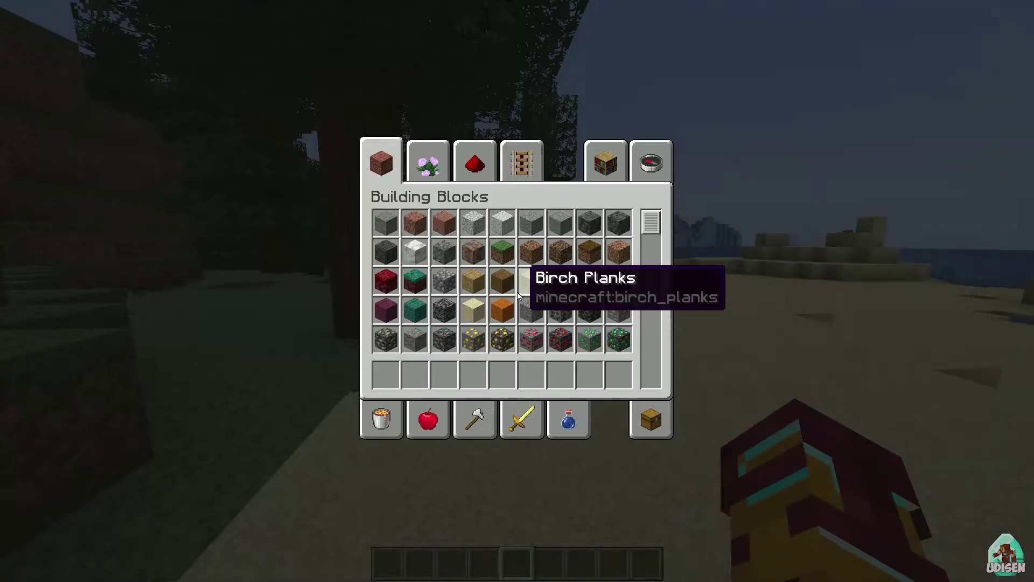
key("ctrl+o")
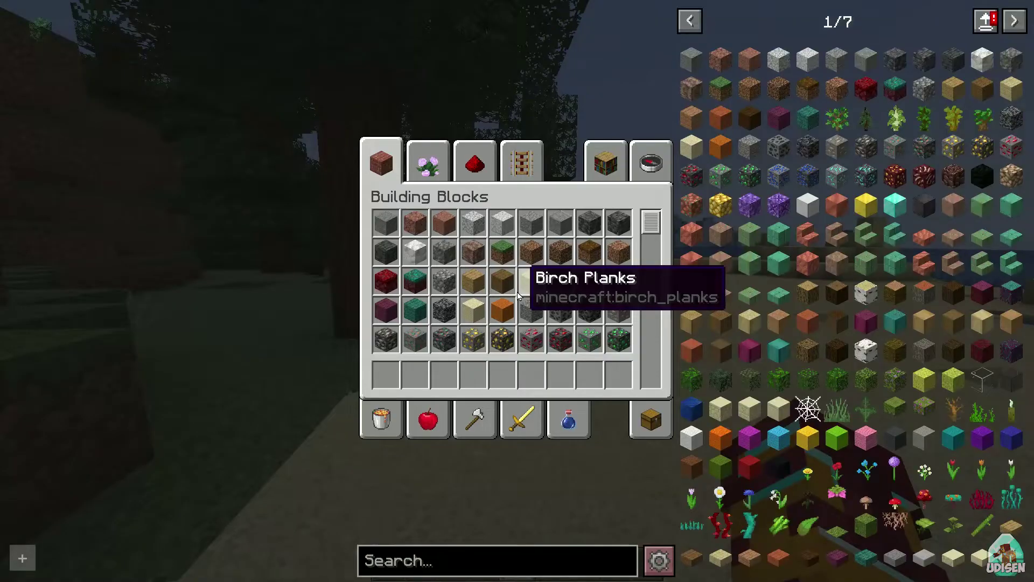
left_click(658, 560)
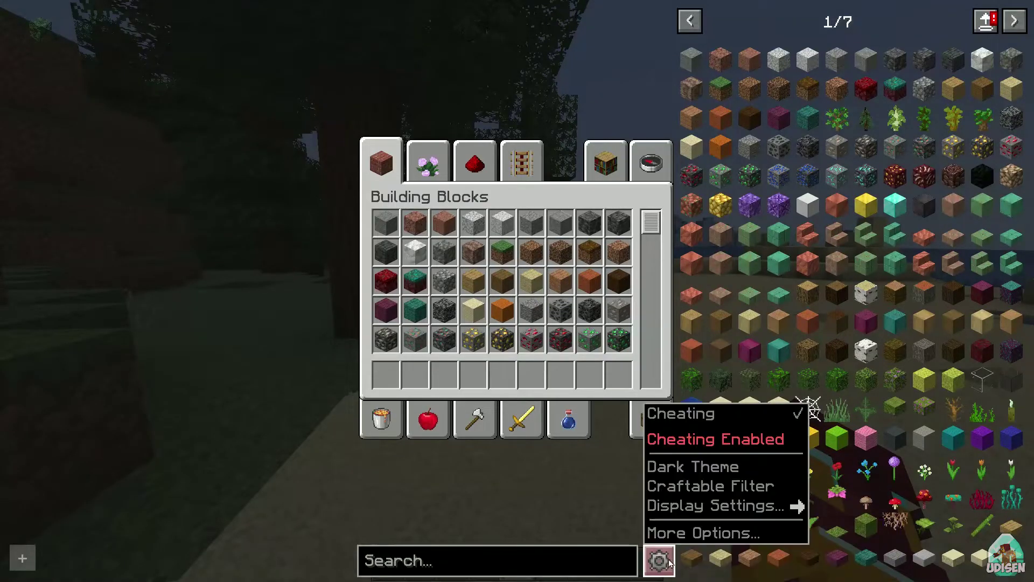
left_click(668, 438)
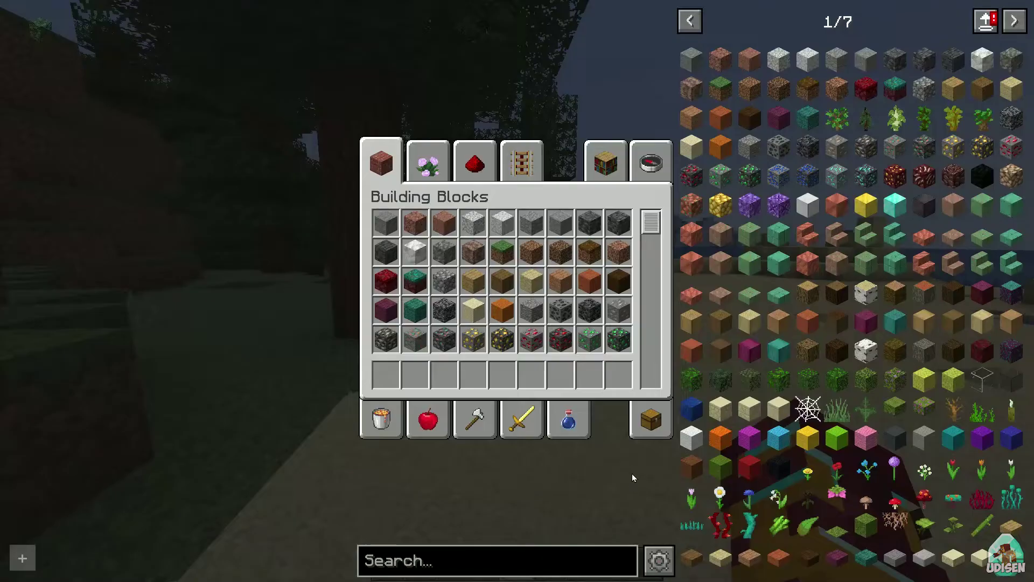
mouse_move(657, 561)
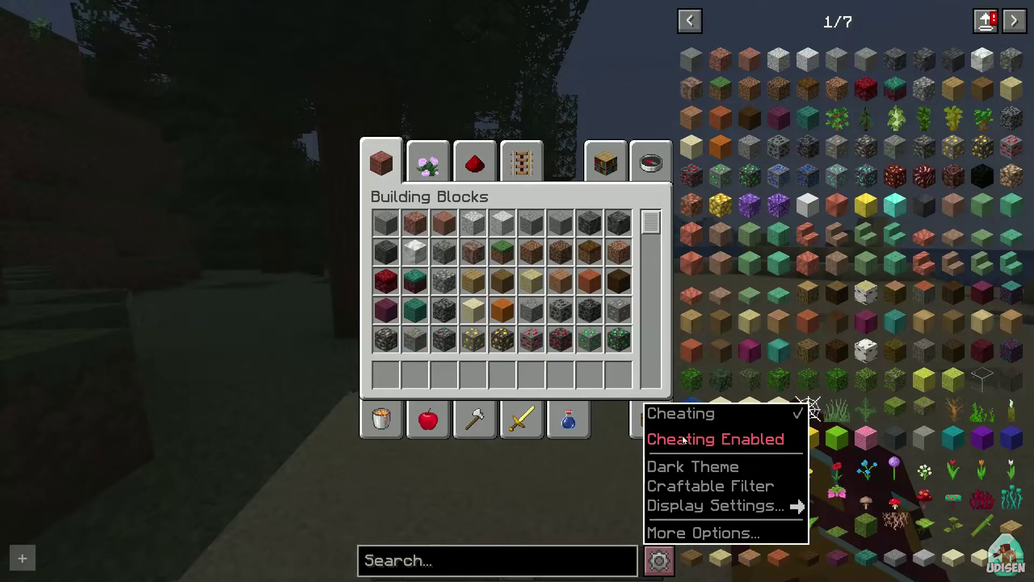
Step: Switch the player to survival with the /gamemode command and open the inventory
key("e")
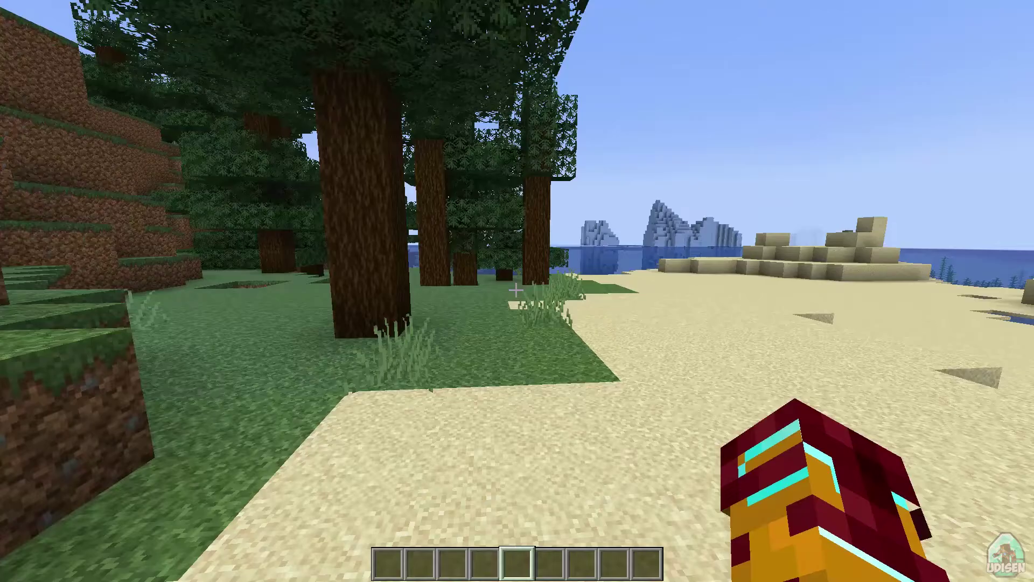
key("slash")
type("gamemode")
key("Up")
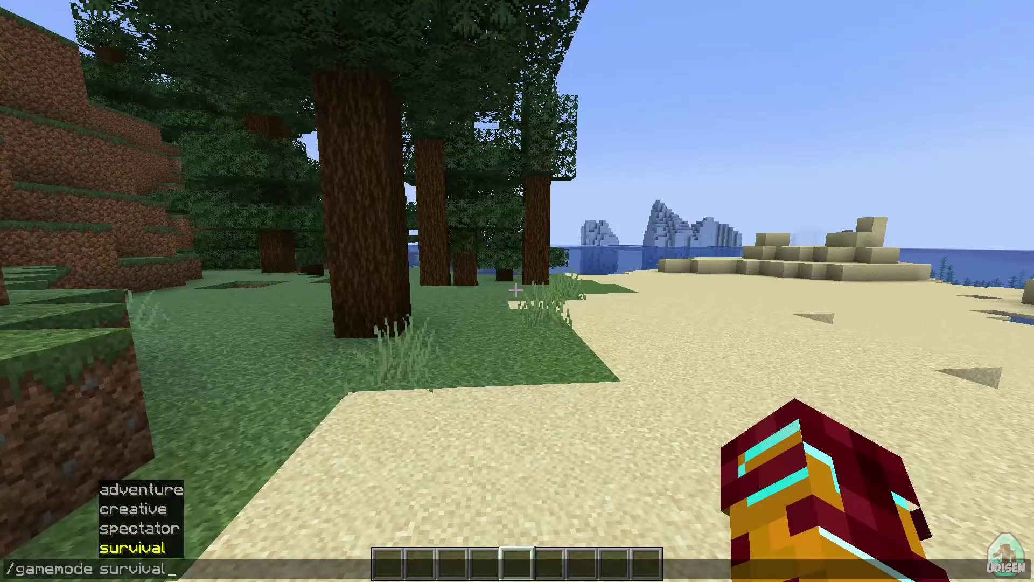
key("Return")
key("e")
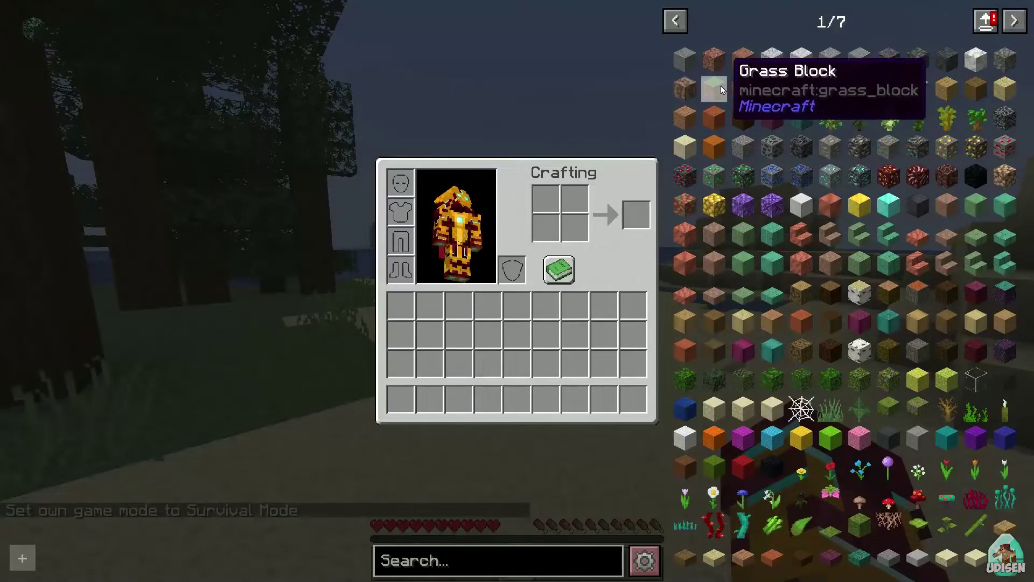
Step: Take a Grass Block and a Block of Amethyst from REI and place both on the beach
left_click(722, 89)
left_click(547, 399)
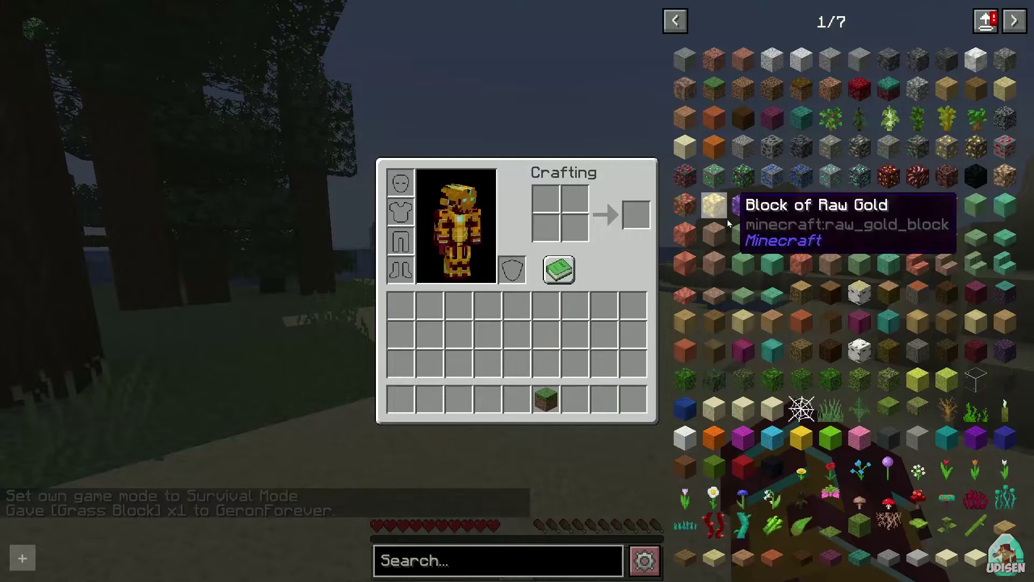
left_click(742, 205)
left_click(575, 398)
key("e")
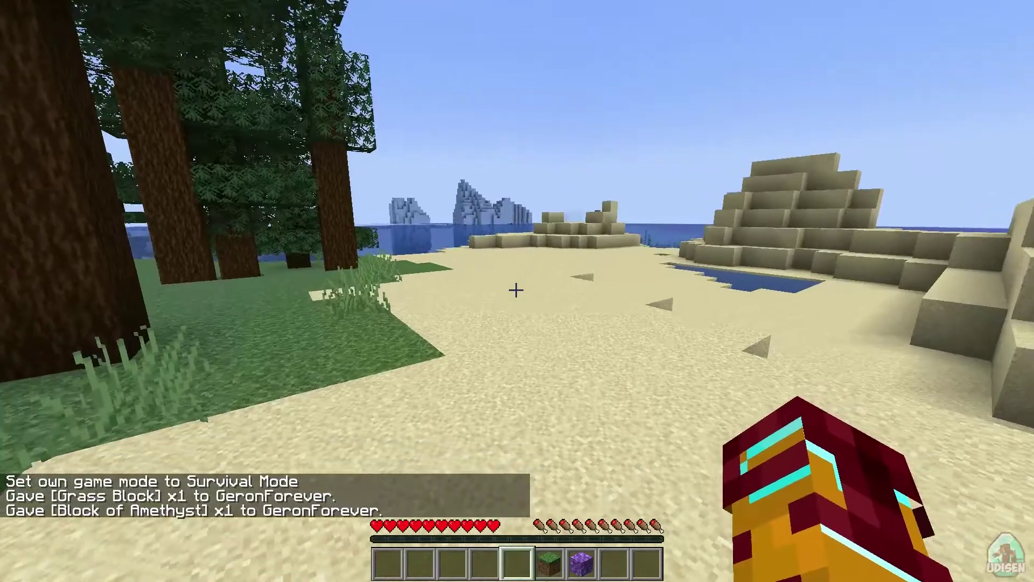
key("6")
key("7")
right_click(516, 290)
key("6")
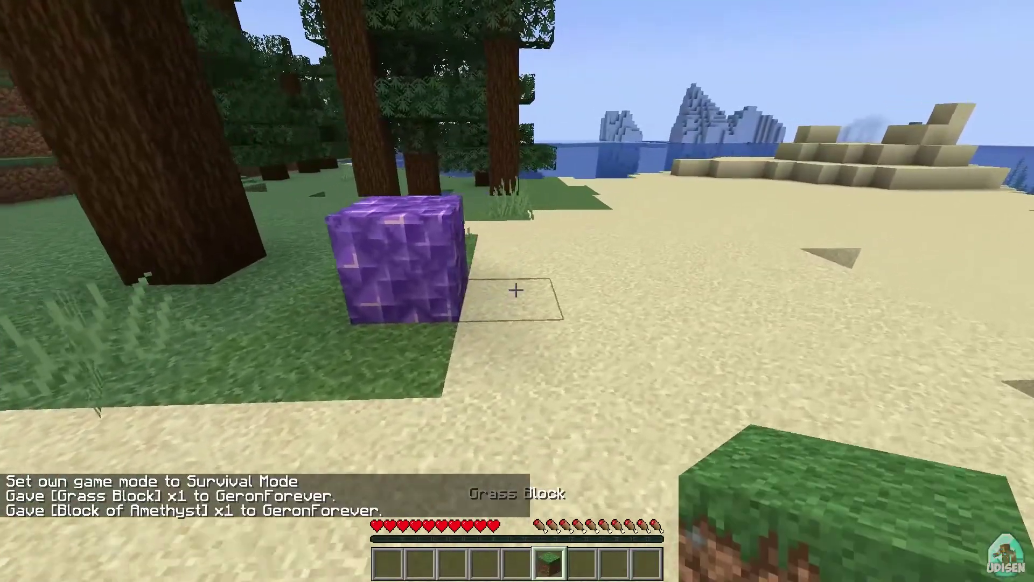
right_click(516, 290)
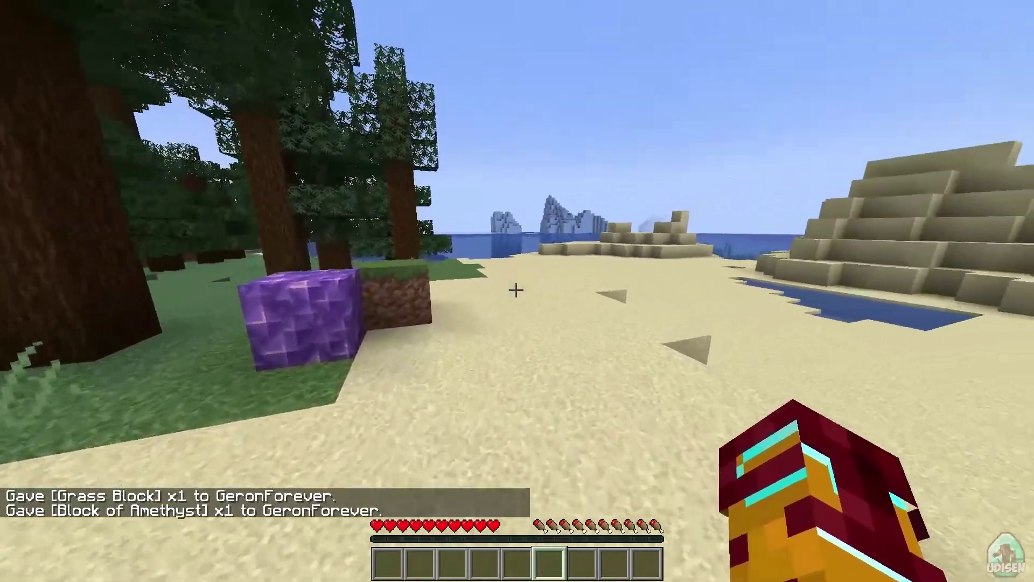
Step: Page to the last REI page and put Blackstone, Respawn Anchor and Lodestone in the hotbar
key("e")
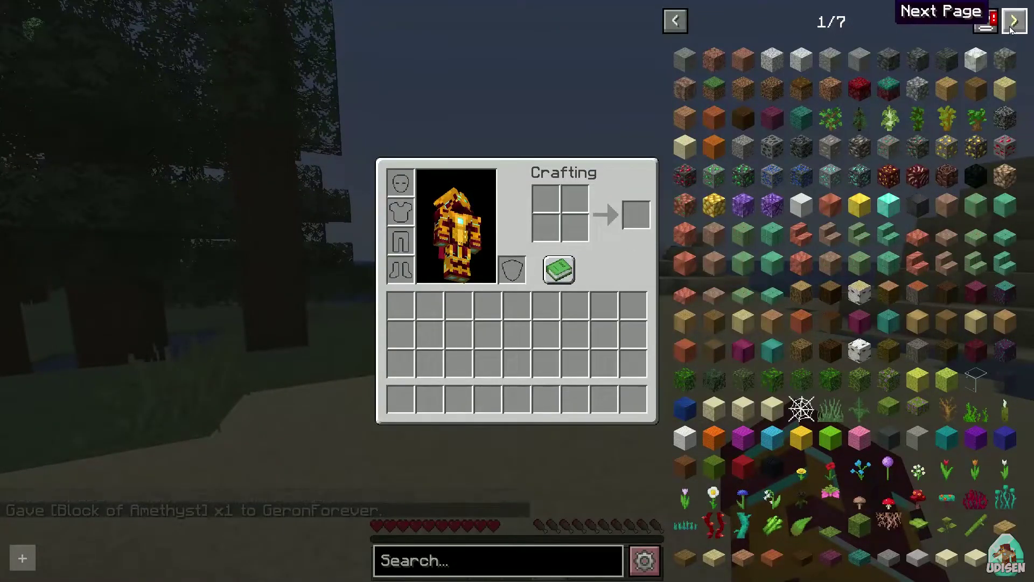
left_click(1014, 22)
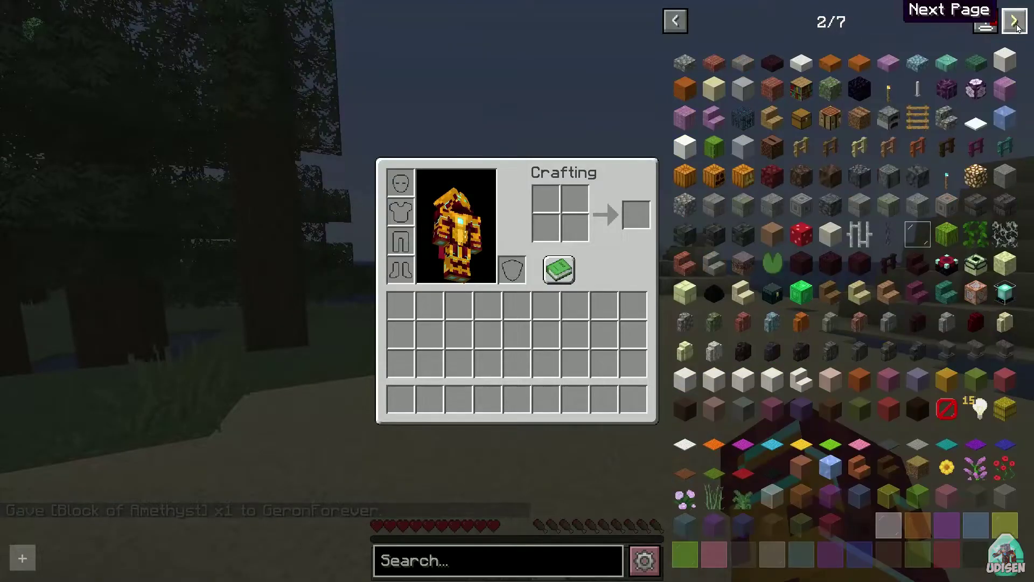
left_click(1014, 22)
left_click(1015, 21)
left_click(1015, 22)
left_click(1015, 22)
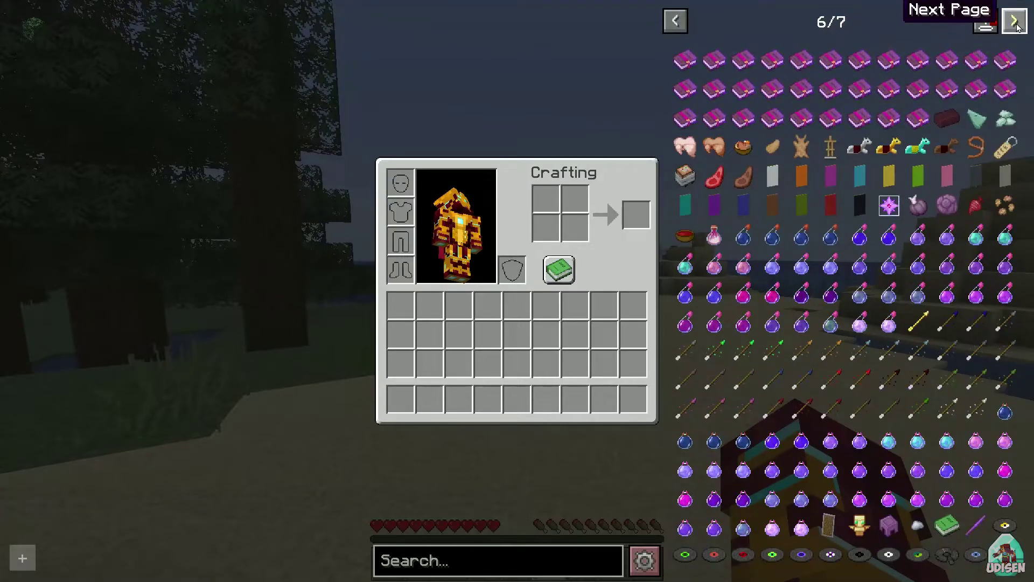
left_click(1015, 21)
left_click(754, 139)
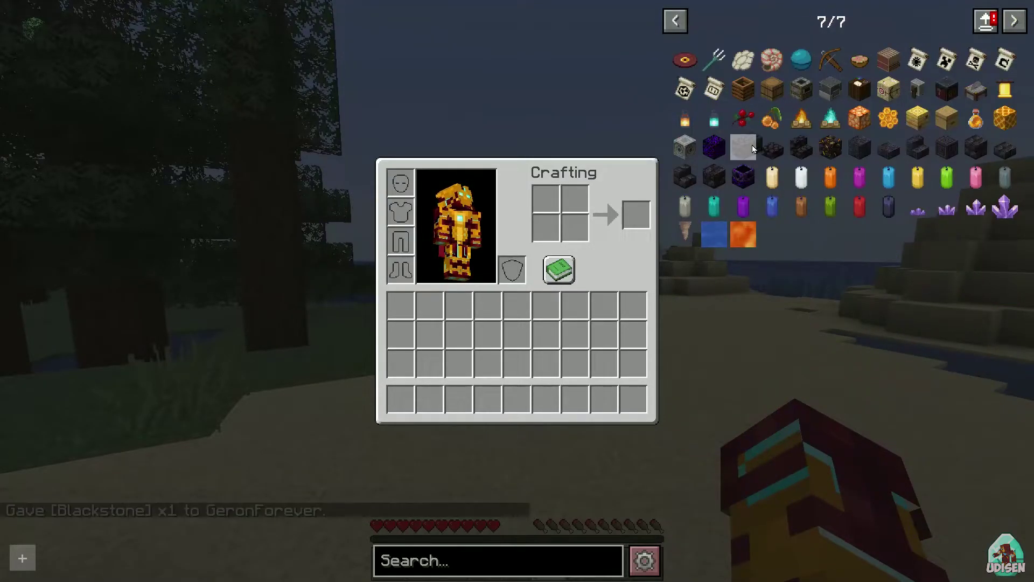
left_click(575, 399)
left_click(745, 186)
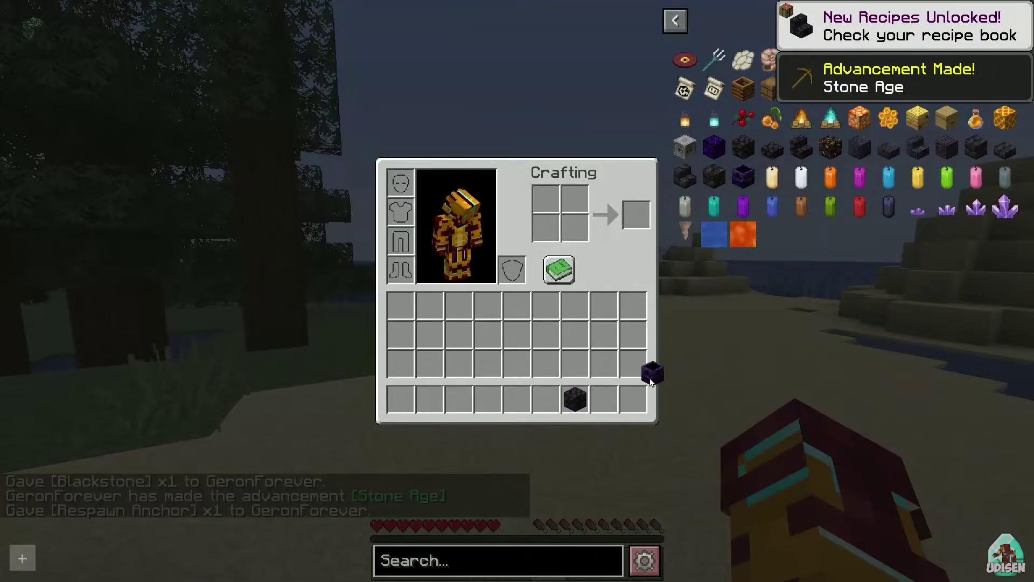
left_click(603, 398)
left_click(684, 147)
left_click(545, 401)
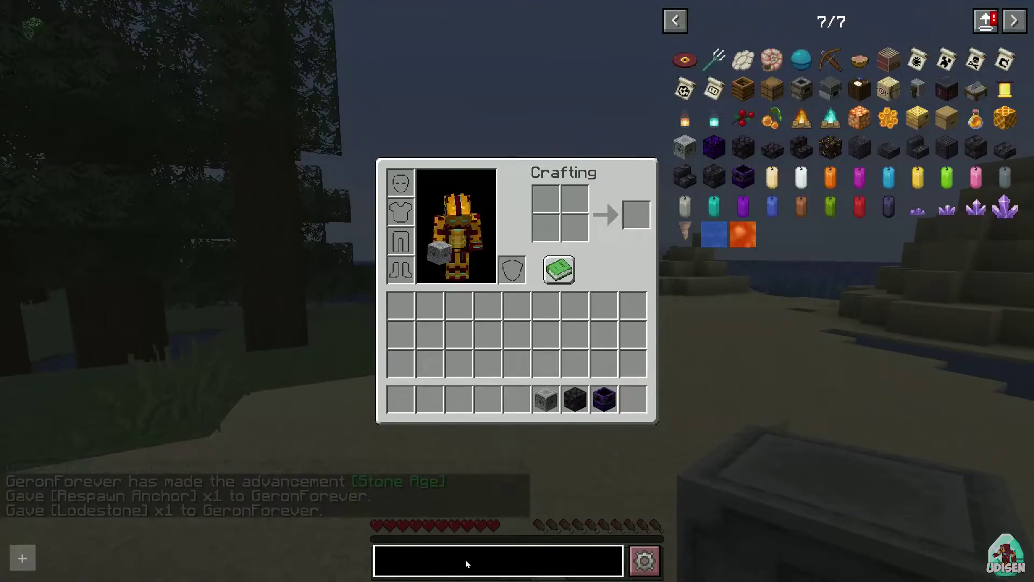
Step: Search 'gold', then place Block of Gold, Lodestone, Blackstone and Respawn Anchor side by side on the sand
type("gold")
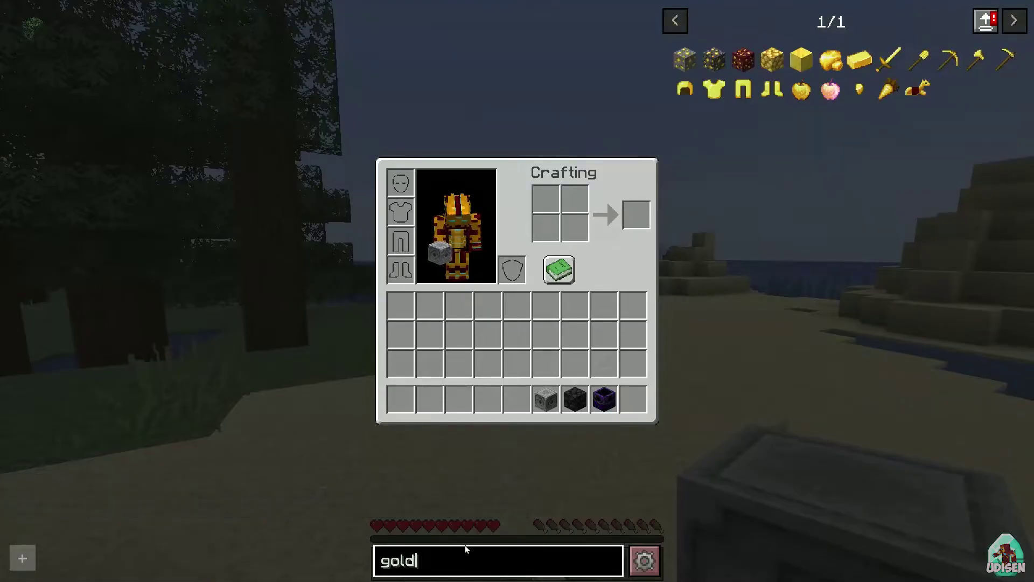
left_click(801, 59)
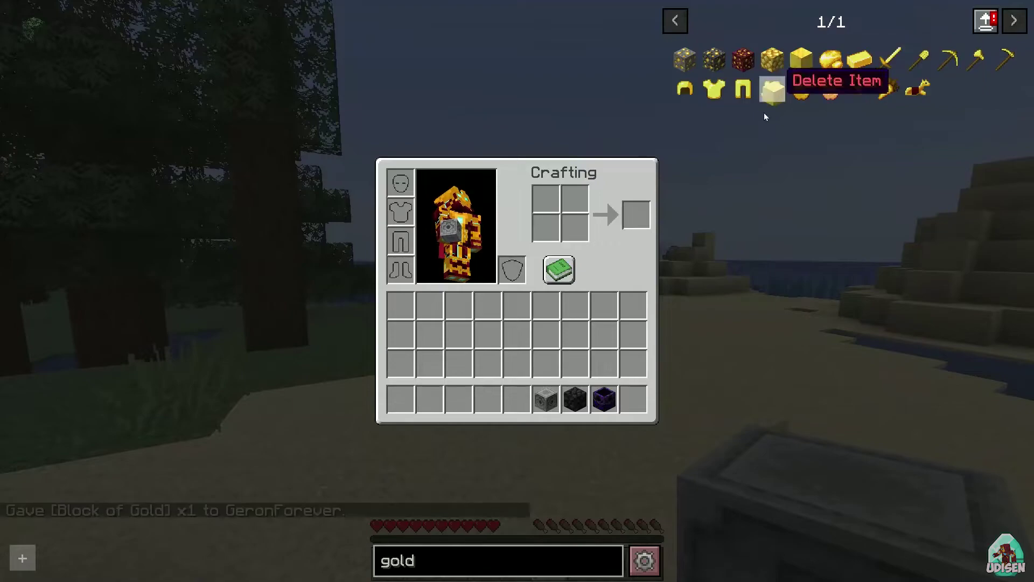
left_click(458, 400)
key("e")
key("3")
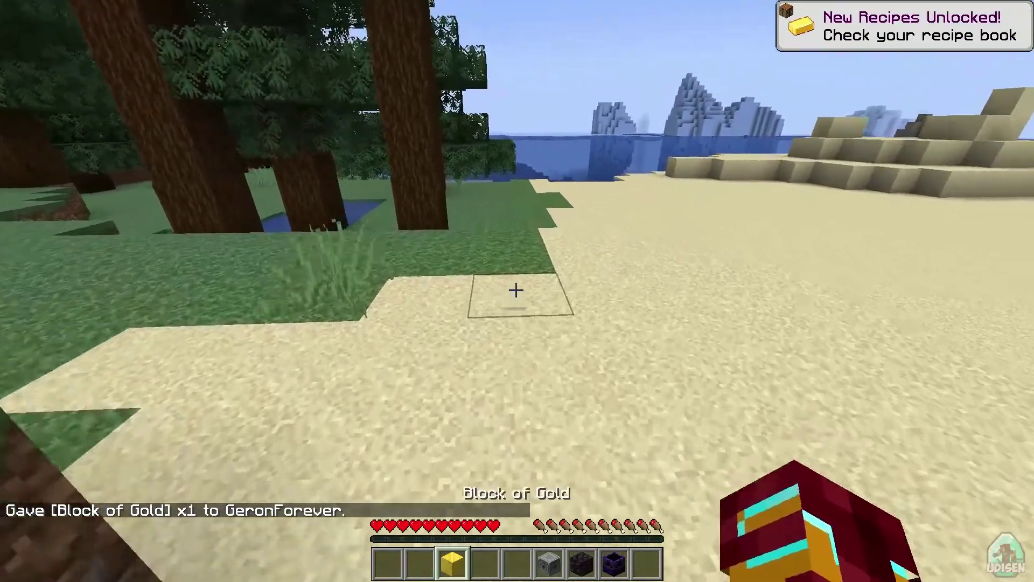
right_click(515, 291)
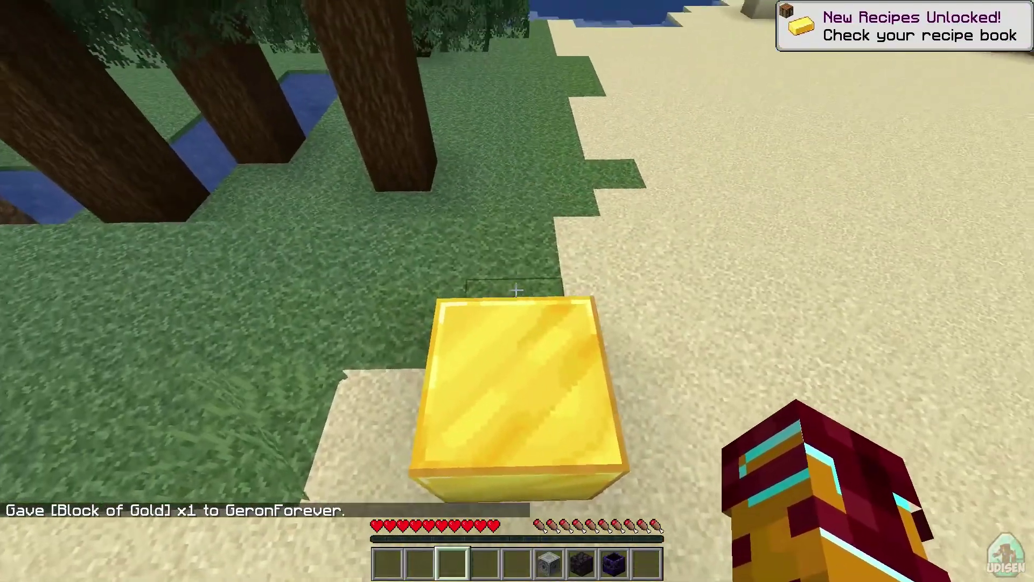
key("6")
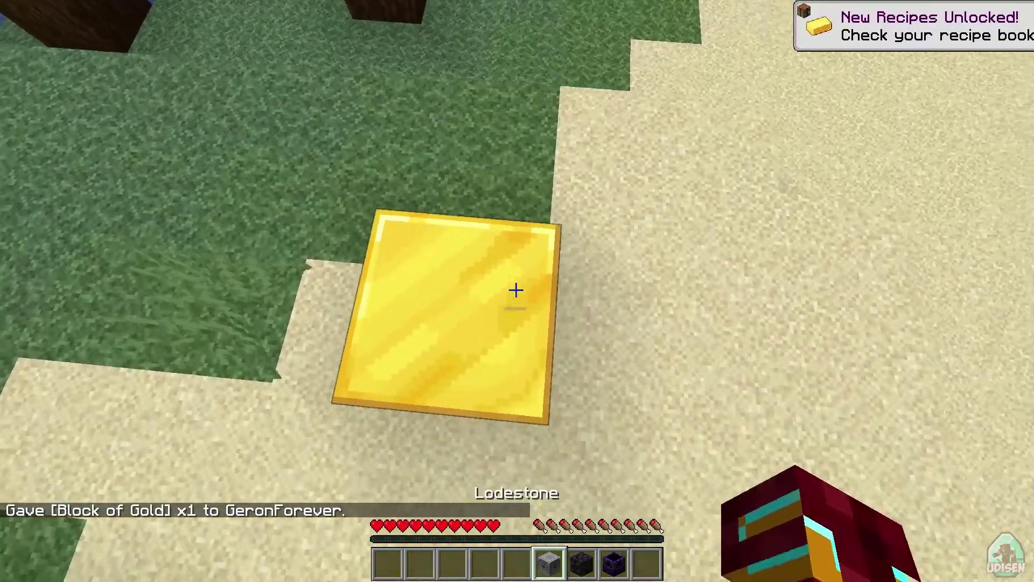
right_click(515, 291)
key("7")
right_click(516, 290)
key("8")
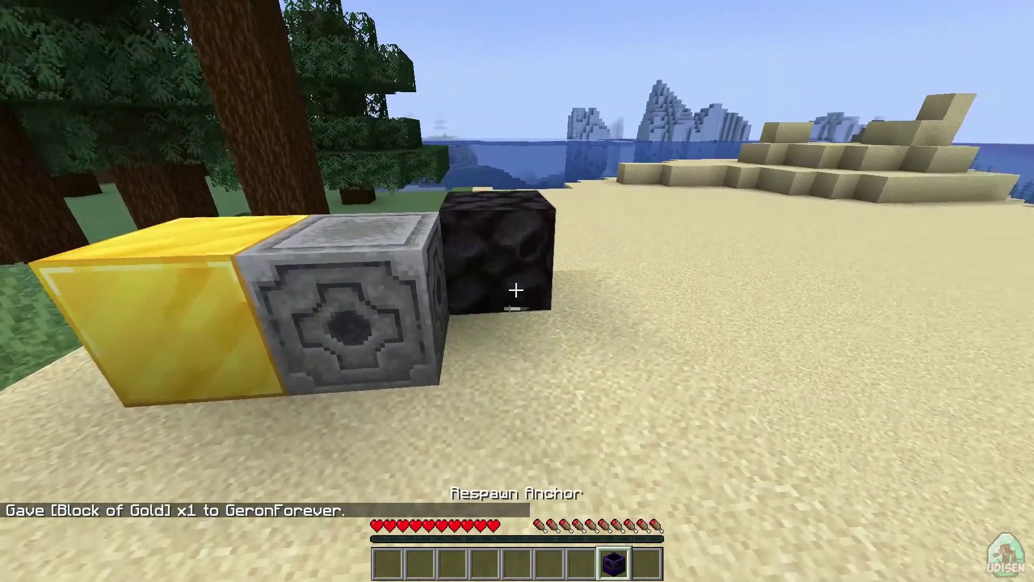
right_click(516, 290)
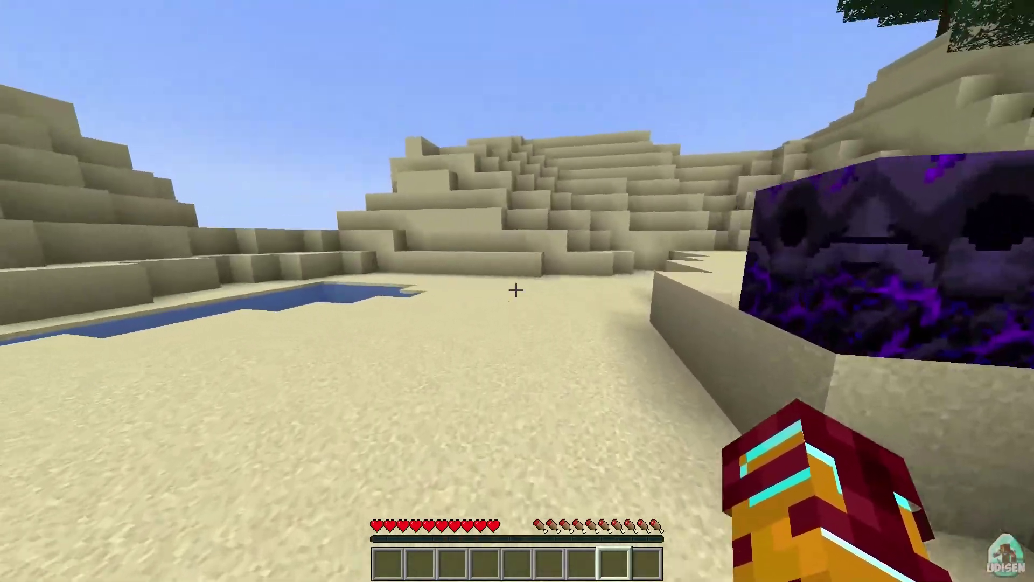
Step: Clear the 'gold' REI search and put Dark Oak Planks into an inventory slot
key("e")
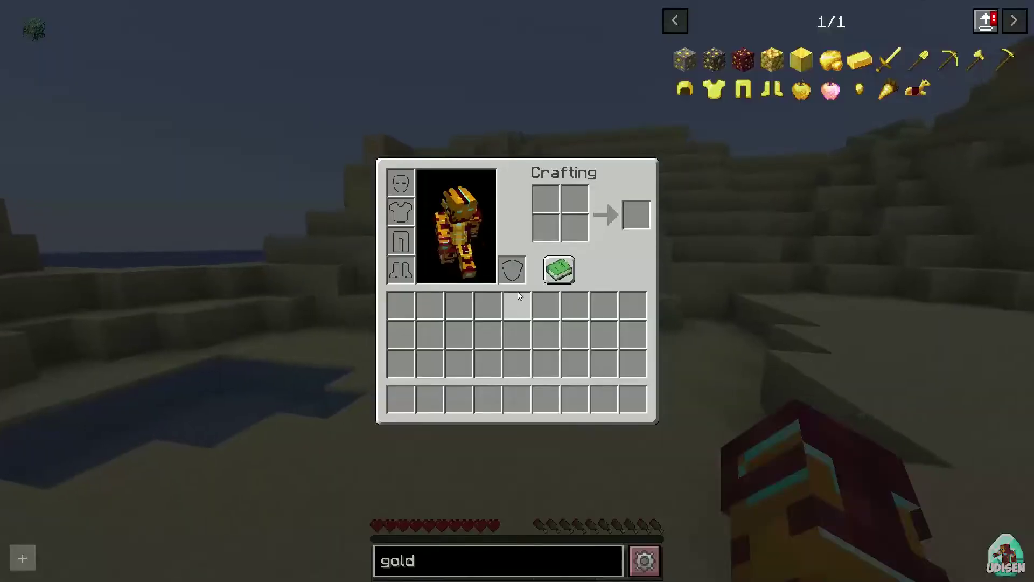
left_click(451, 551)
key("BackSpace")
key("BackSpace")
key("BackSpace")
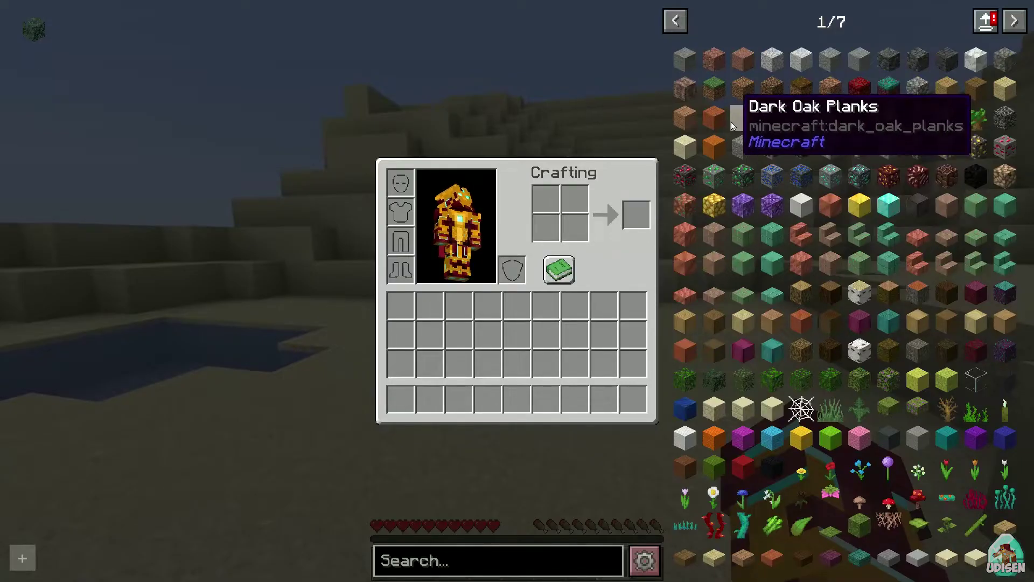
left_click(742, 118)
left_click(520, 335)
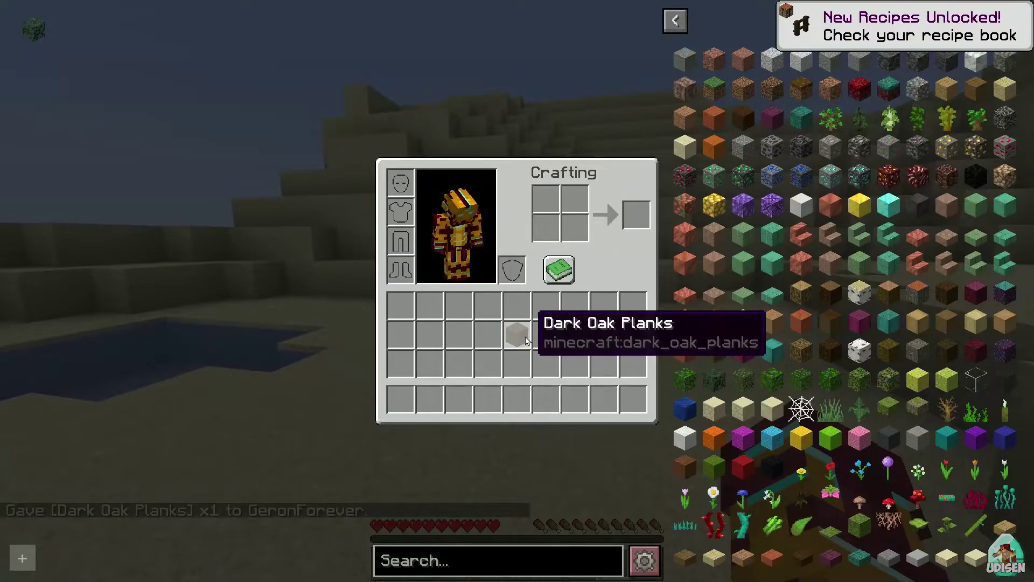
Step: View the Dark Oak Planks recipe with R, then the Jungle Slab crafting recipe
key("r")
key("Escape")
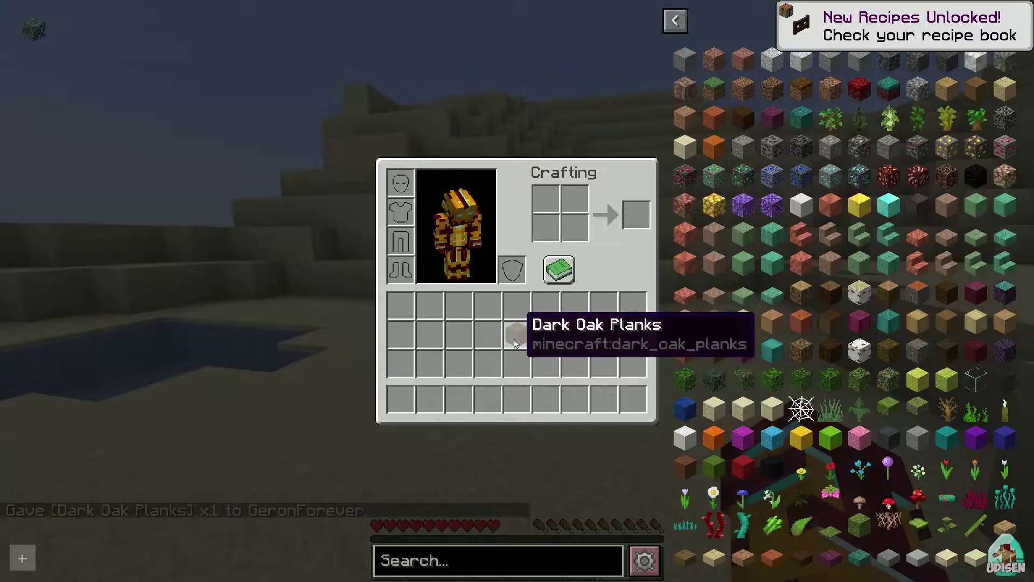
key("r")
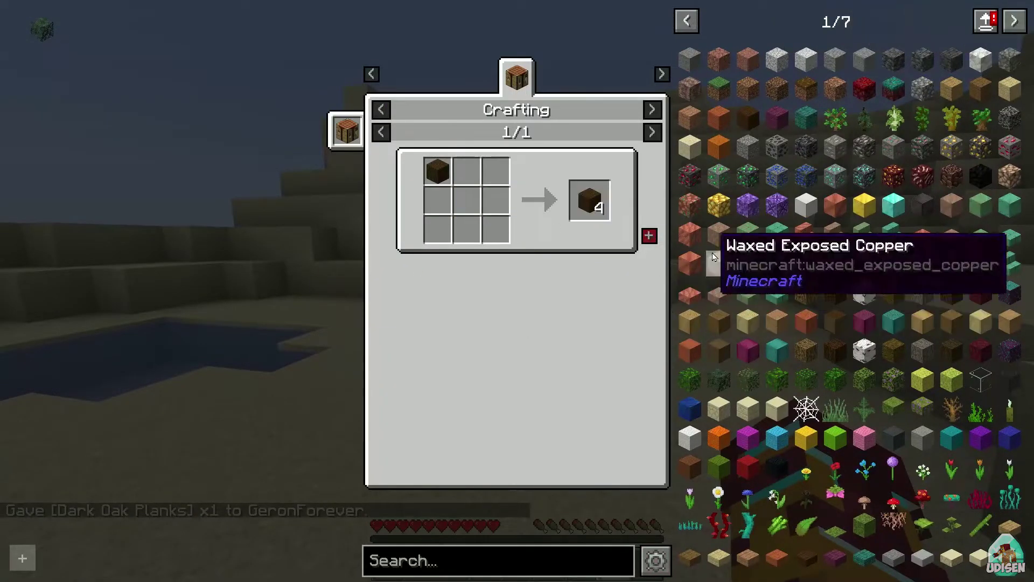
key("Escape")
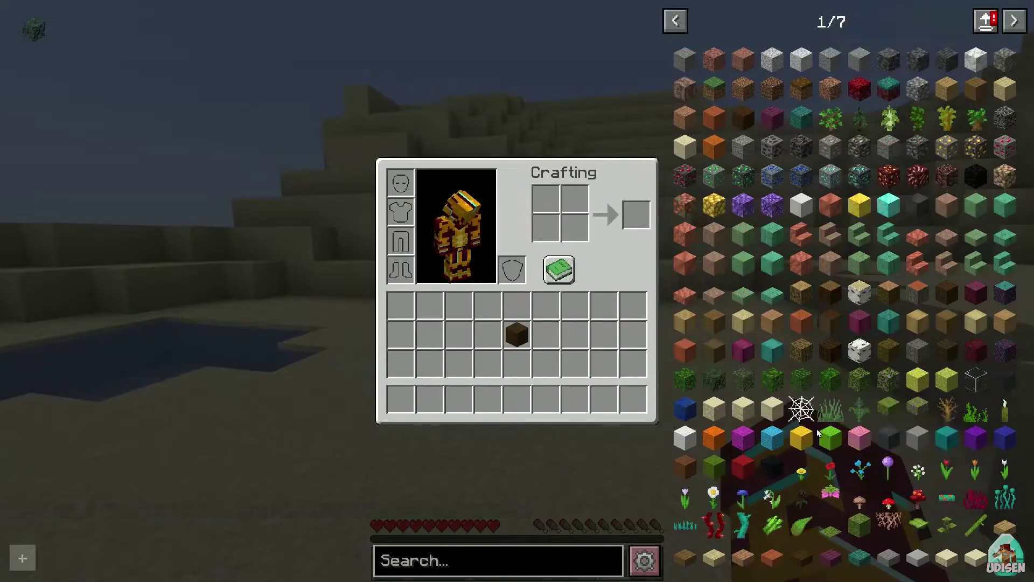
left_click(739, 558)
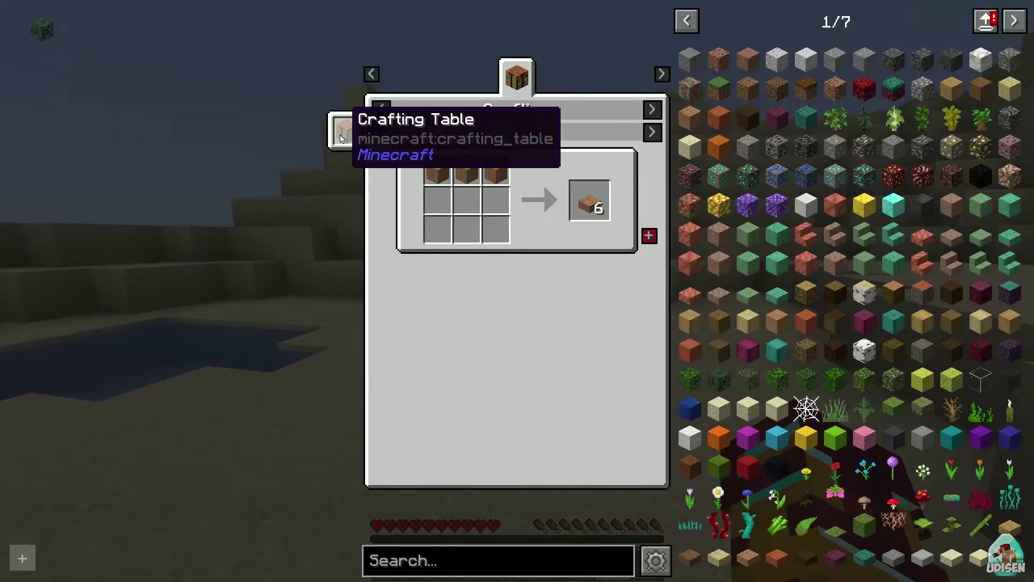
key("Escape")
Step: From the Torch recipe, view coal's Smelting and Blasting recipes (0,1 XP, 5 sec)
left_click(1017, 21)
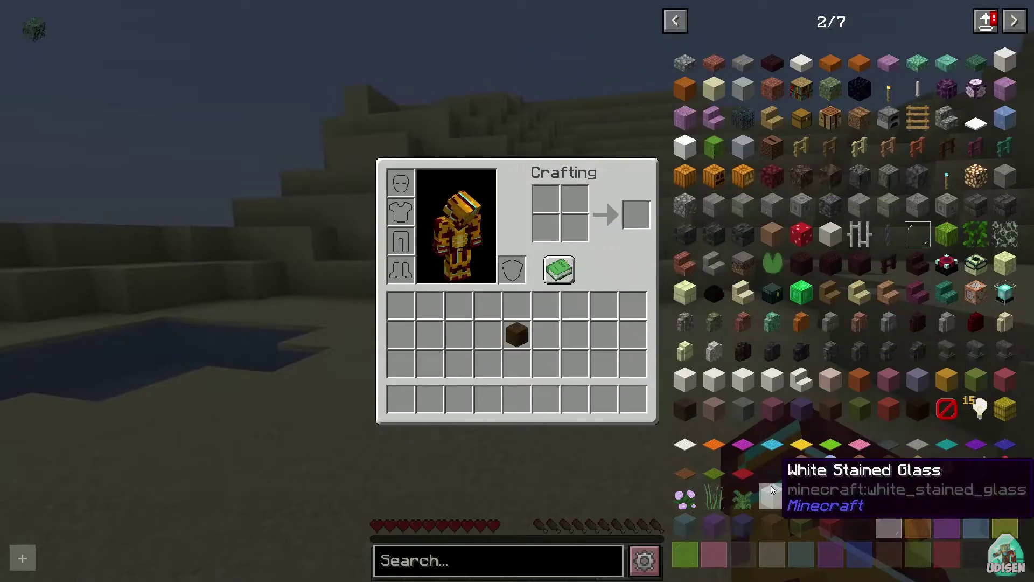
left_click(878, 99)
left_click(438, 171)
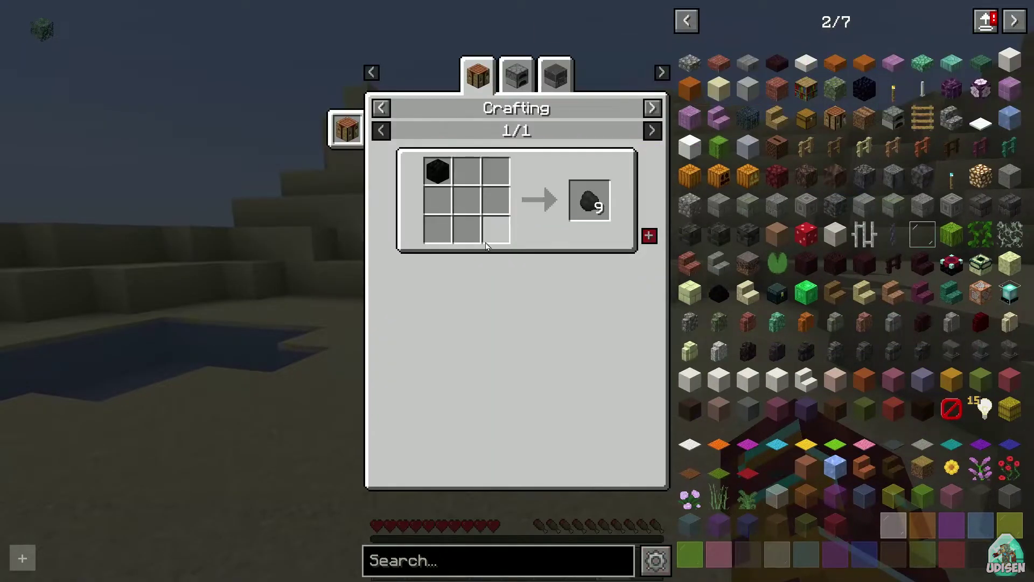
left_click(517, 76)
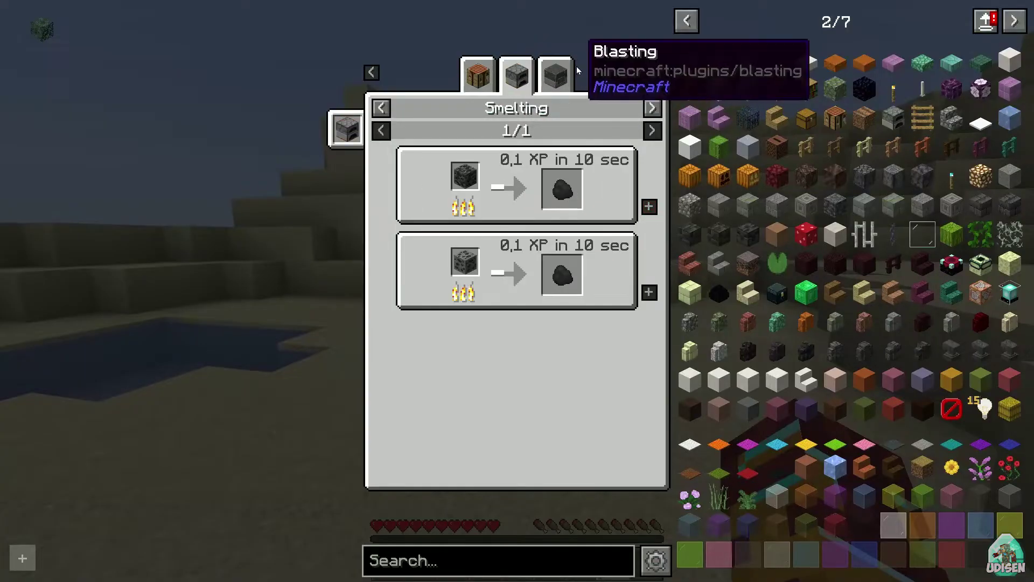
left_click(574, 70)
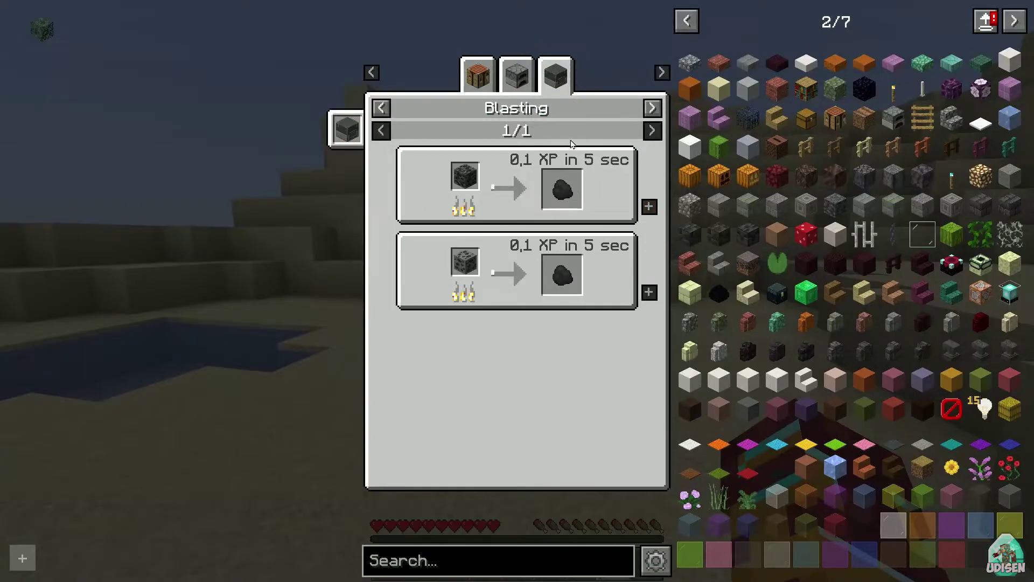
key("Escape")
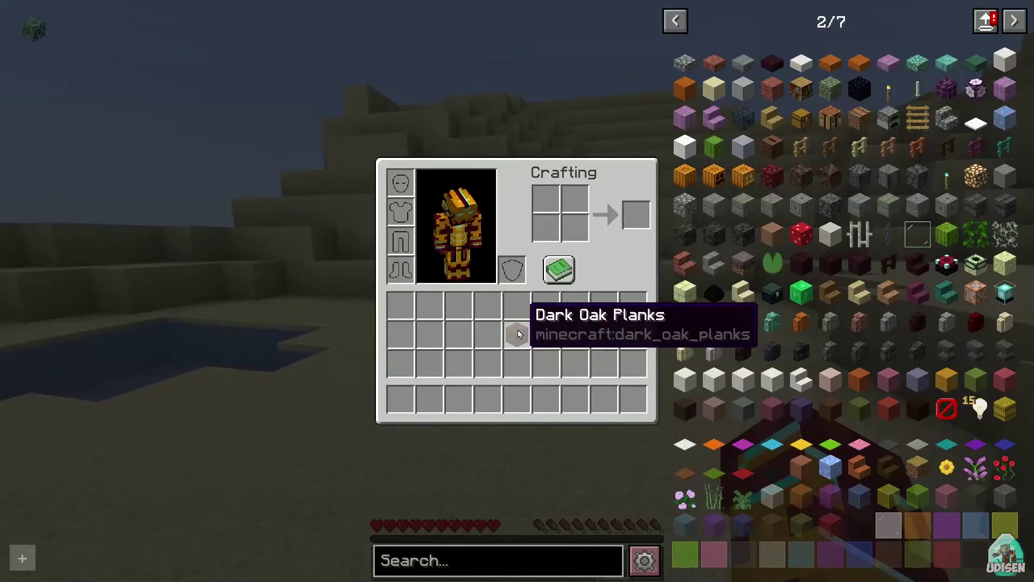
Step: Put a Carved Pumpkin and two Ender Chests from REI into the inventory
left_click(713, 175)
left_click(605, 334)
left_click(771, 293)
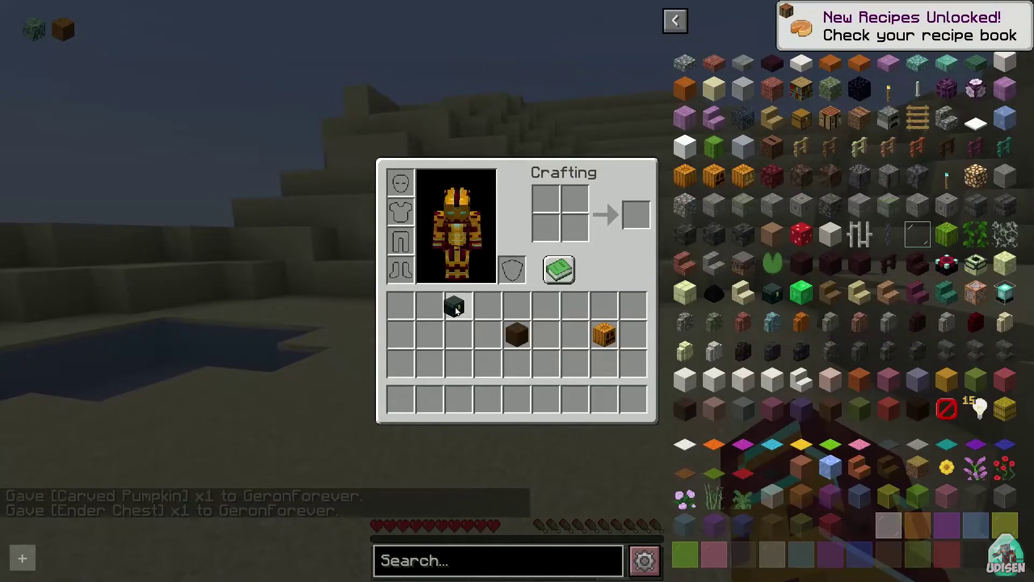
left_click(458, 306)
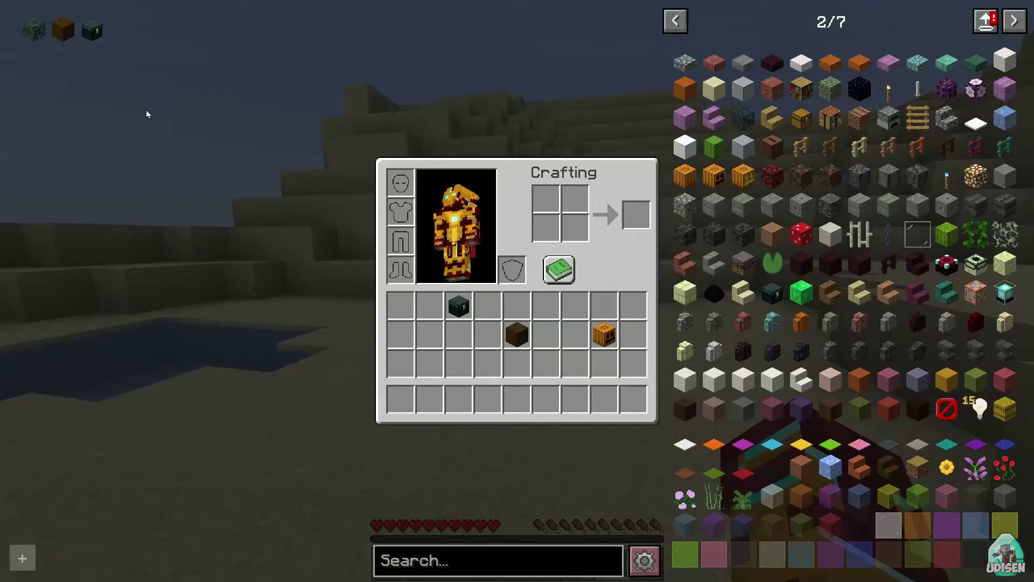
left_click(90, 37)
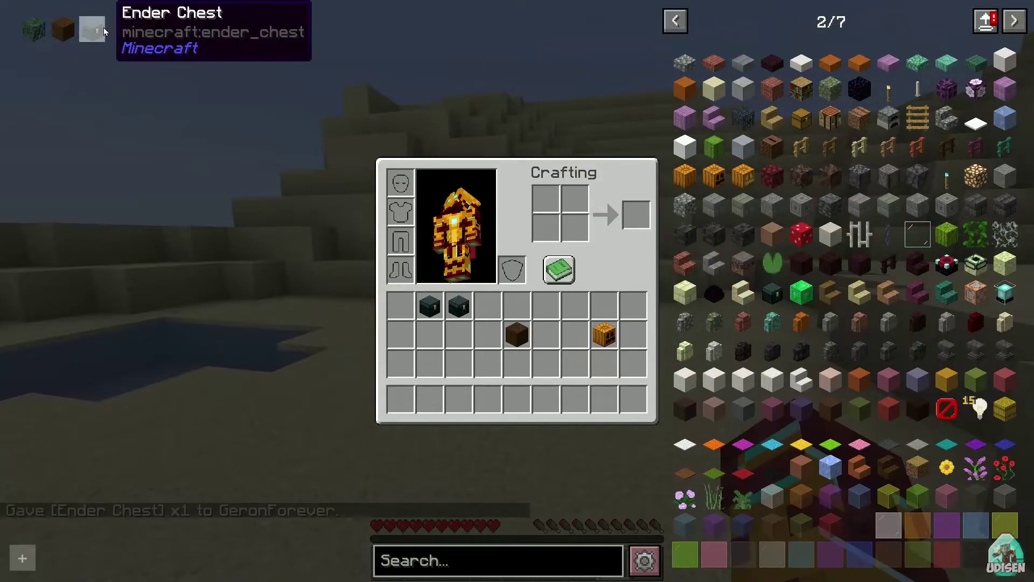
Step: Remove all REI favorites, undoing once with Ctrl+Z, then expand the game mode/weather/time panel
key("a")
key("a")
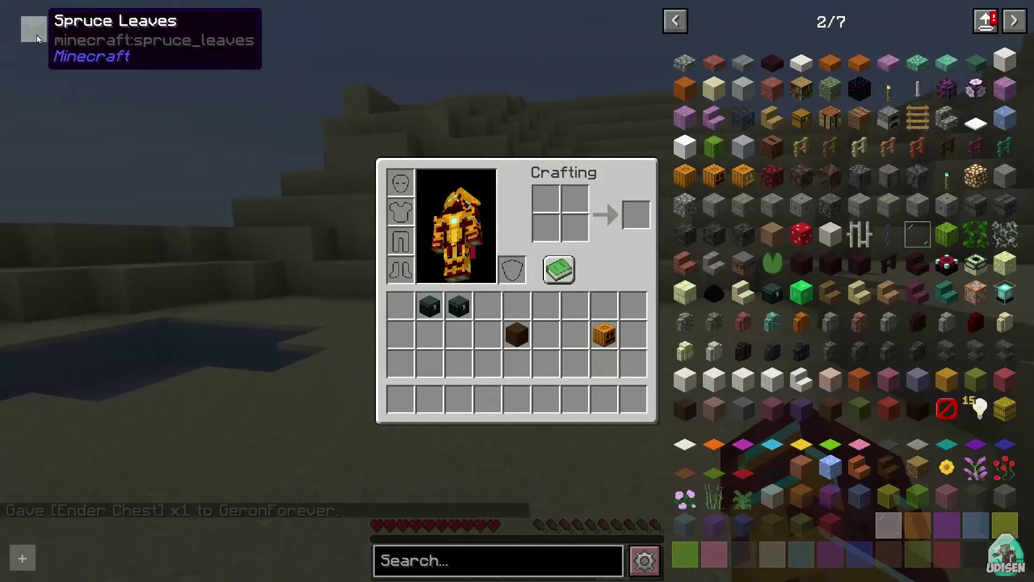
key("ctrl+z")
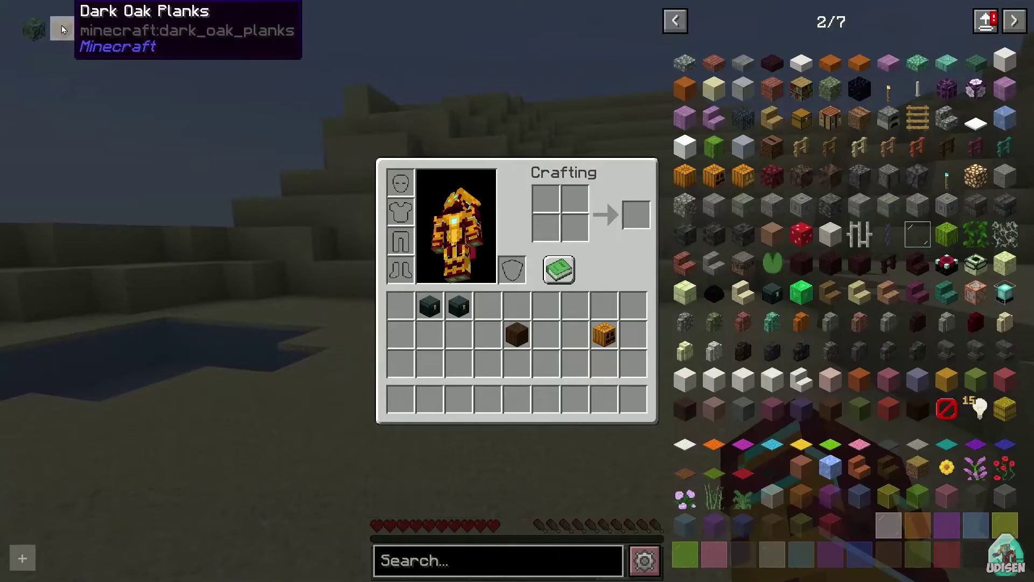
key("a")
key("a")
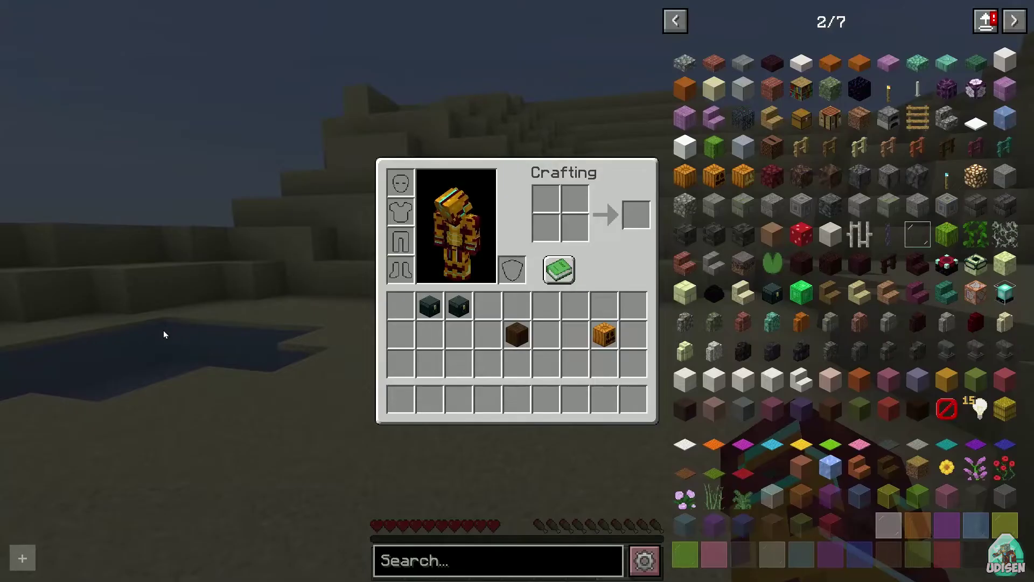
left_click(25, 558)
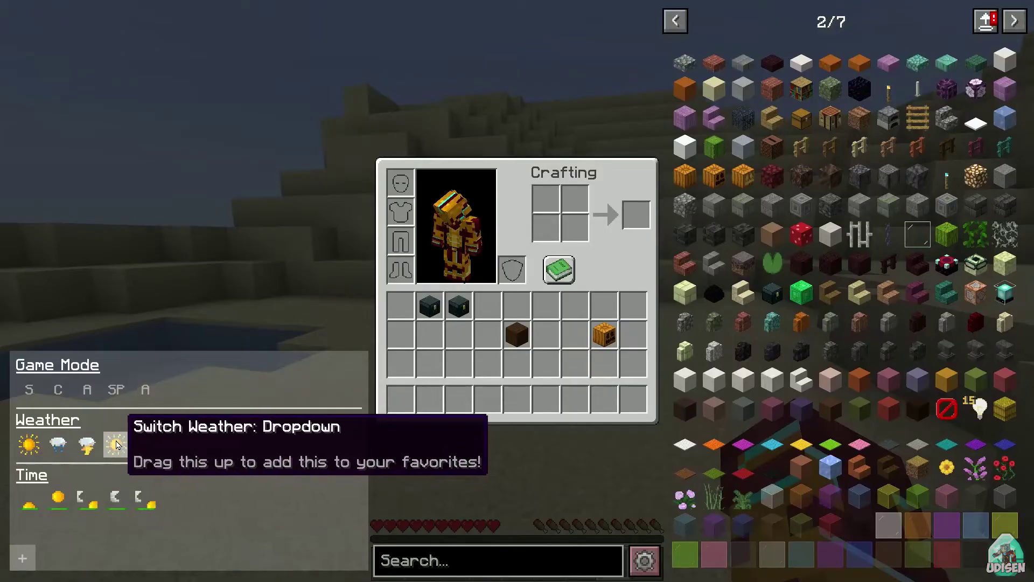
mouse_move(117, 445)
left_mouse_down()
mouse_move(120, 404)
mouse_move(69, 280)
mouse_move(69, 59)
mouse_move(144, 286)
left_mouse_up()
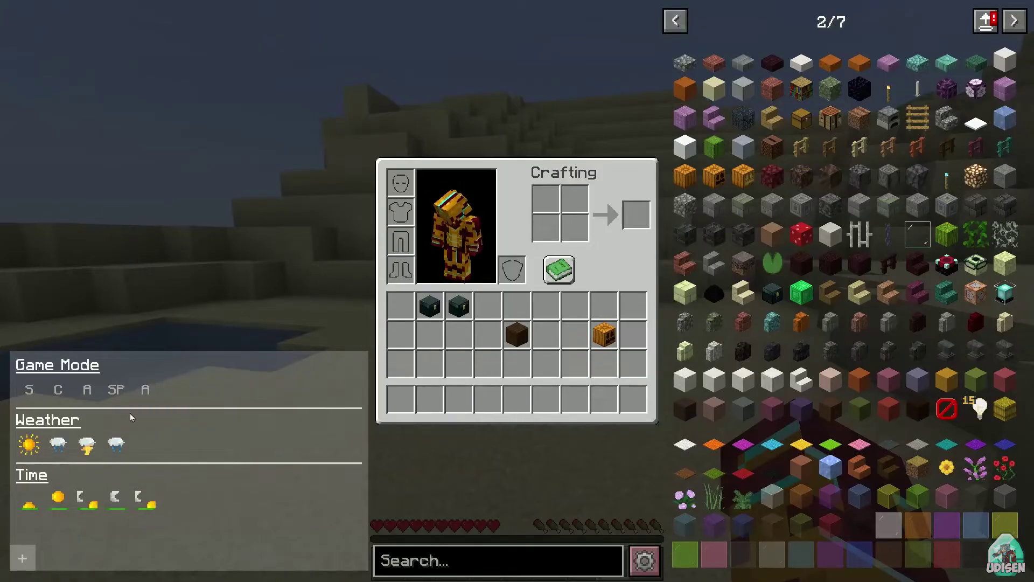
mouse_move(116, 445)
left_mouse_down()
mouse_move(185, 291)
mouse_move(185, 302)
left_mouse_up()
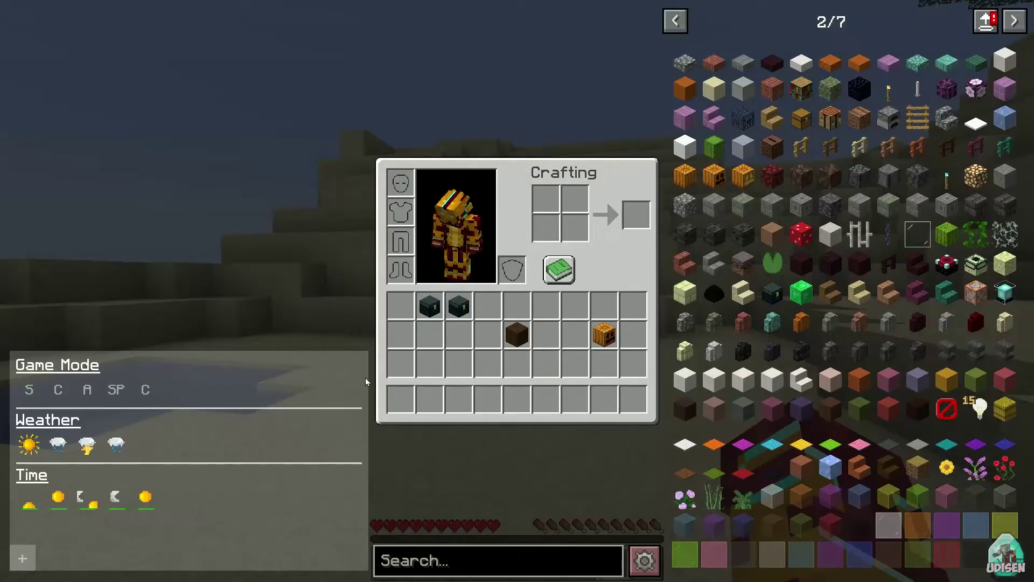
mouse_move(14, 566)
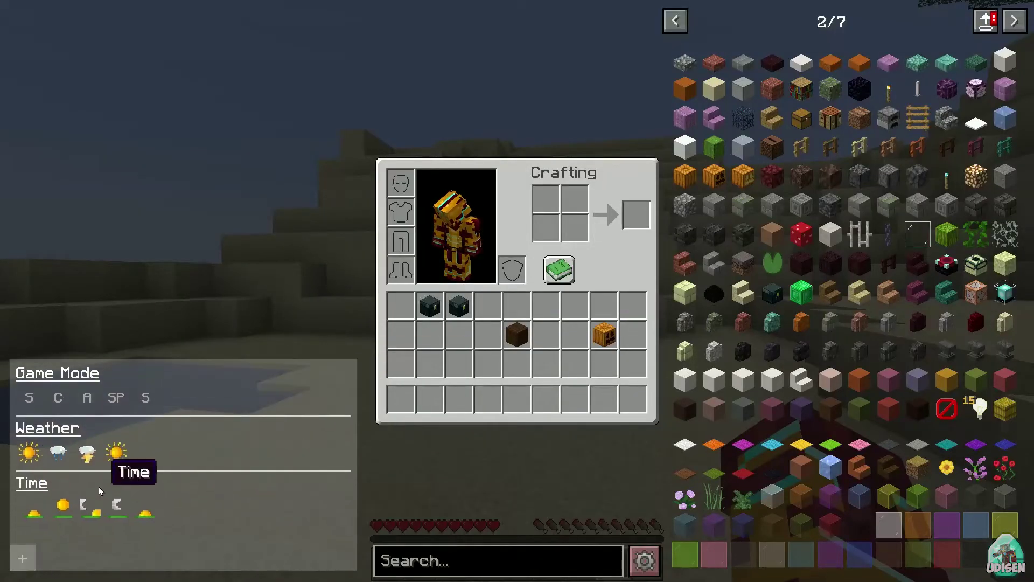
mouse_move(33, 408)
left_mouse_down()
mouse_move(134, 302)
mouse_move(271, 323)
mouse_move(306, 318)
mouse_move(270, 183)
mouse_move(232, 134)
mouse_move(684, 60)
left_mouse_up()
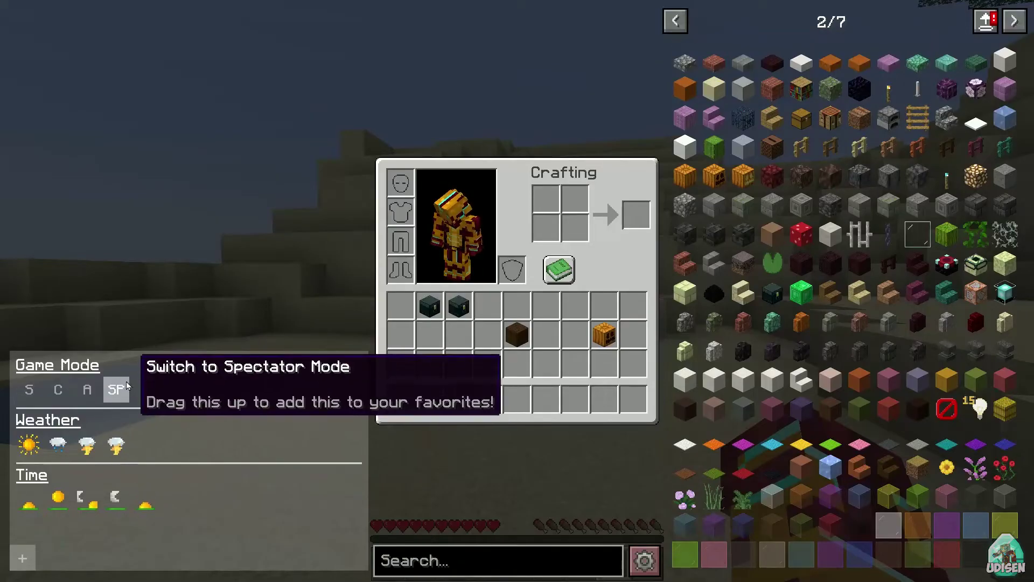
Step: Open the world to LAN with Allow Cheats turned on
key("Escape")
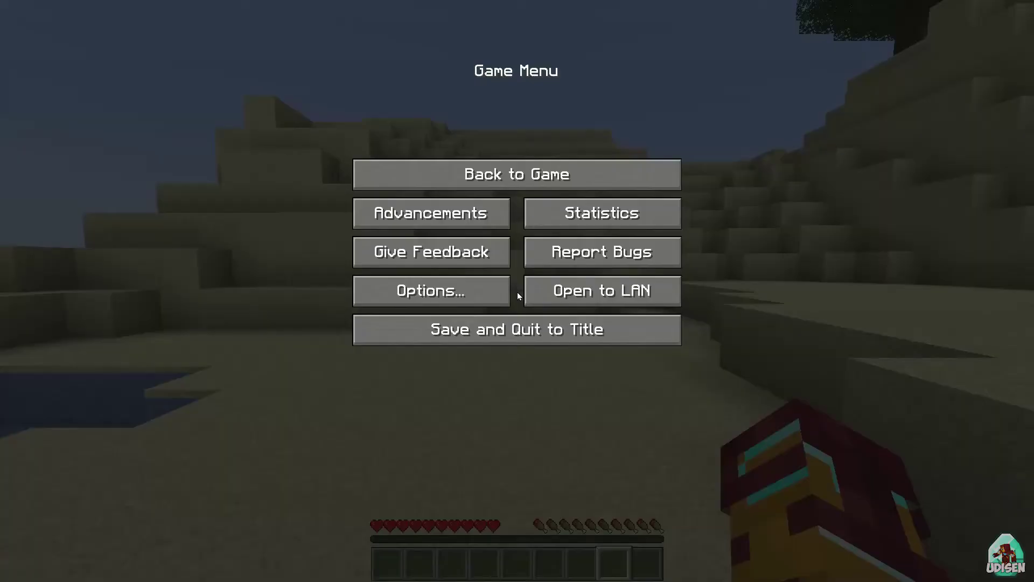
left_click(572, 293)
left_click(619, 189)
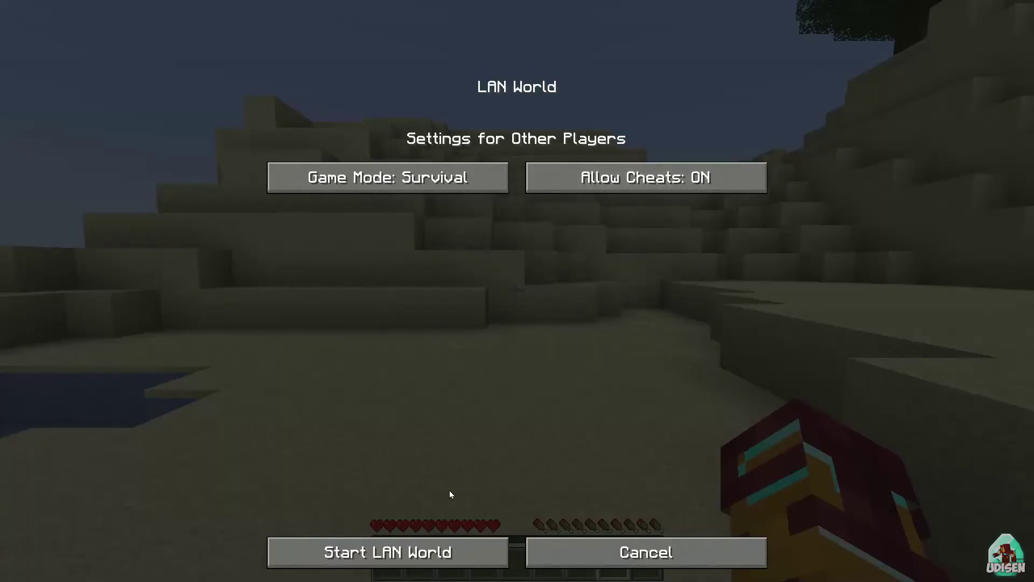
left_click(423, 563)
Step: Delete the second Ender Chest and add the Spectator switch to REI favorites
key("e")
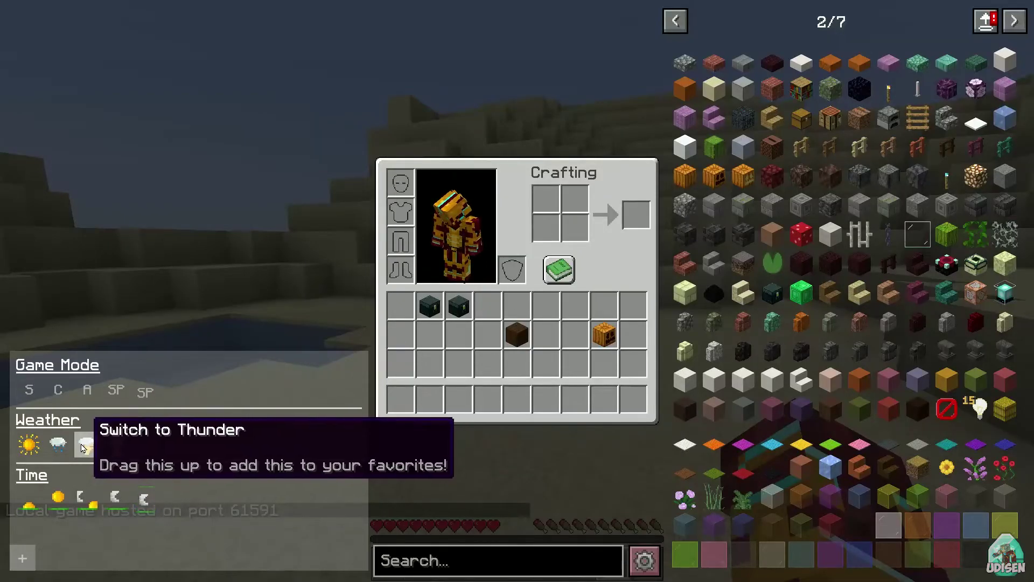
left_click_drag(59, 453, 127, 298)
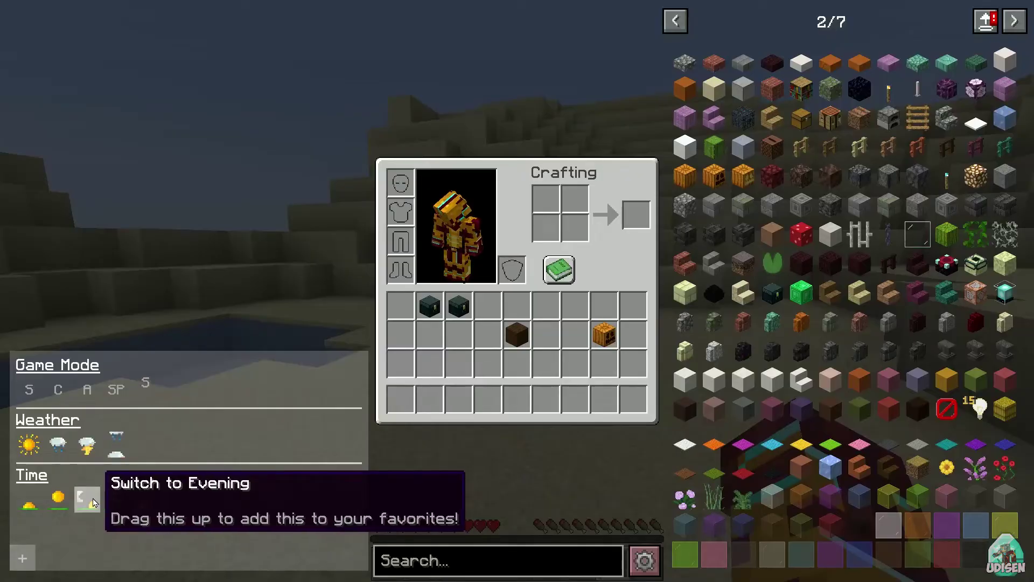
mouse_move(93, 502)
left_mouse_down()
mouse_move(103, 296)
mouse_move(114, 308)
left_mouse_up()
key("q")
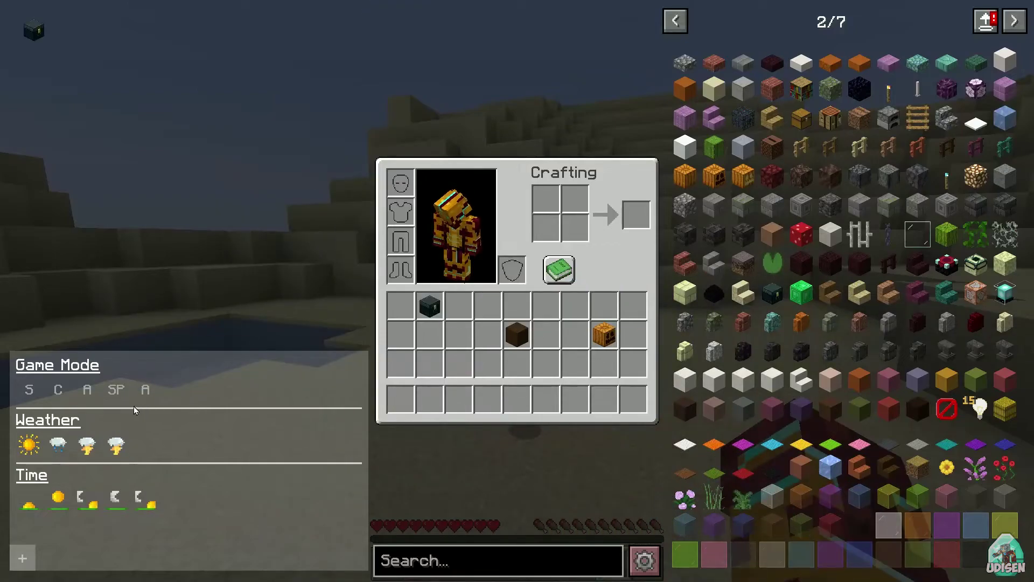
mouse_move(116, 392)
left_mouse_down()
mouse_move(128, 221)
mouse_move(76, 30)
mouse_move(65, 28)
left_mouse_up()
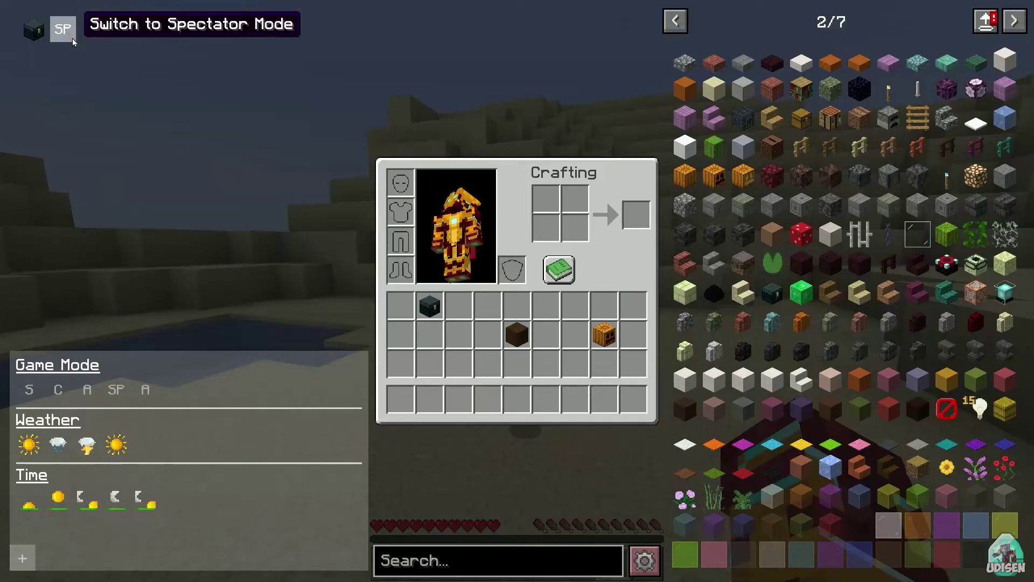
Step: Switch to Spectator from favorites, add the Survival switch, and return to Survival
key("e")
key("e")
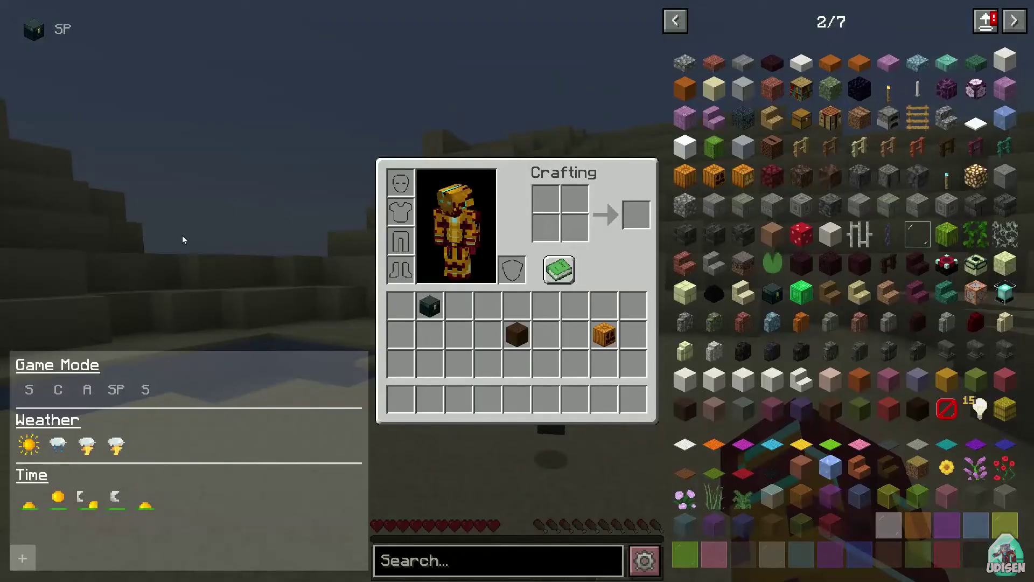
left_click(22, 557)
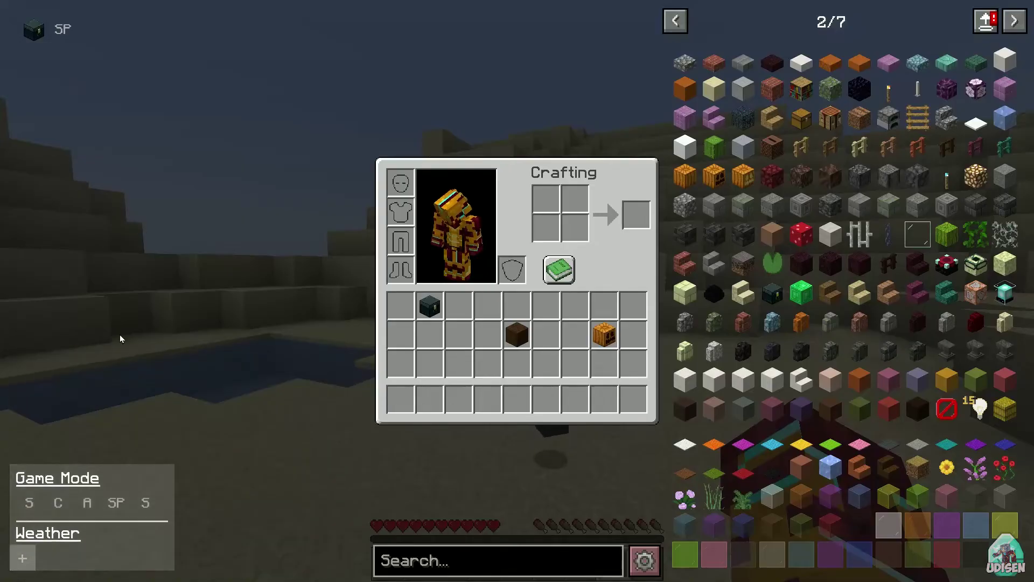
left_click(70, 35)
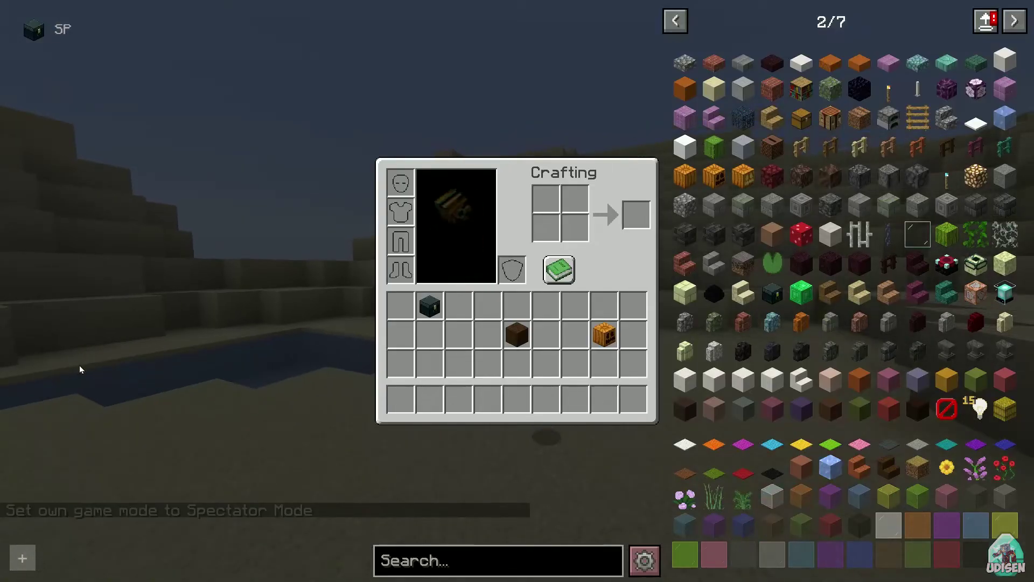
left_click(34, 552)
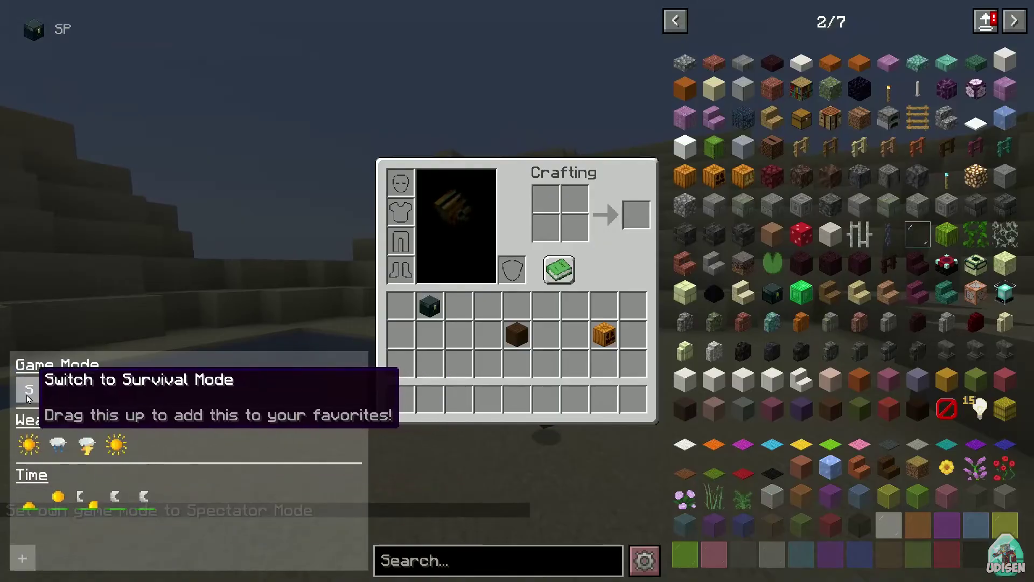
mouse_move(28, 397)
left_mouse_down()
mouse_move(73, 317)
mouse_move(96, 34)
left_mouse_up()
left_click(95, 34)
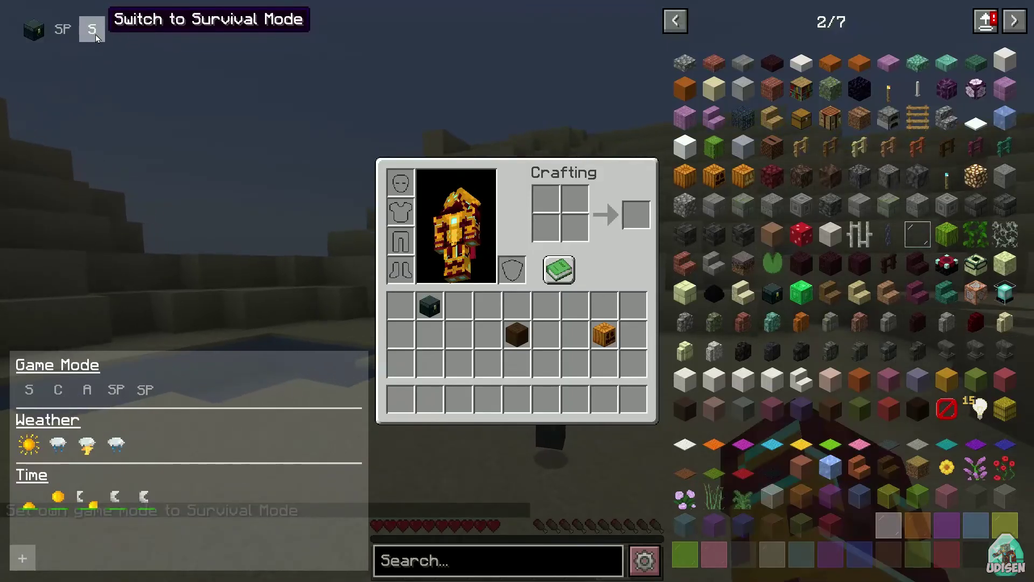
key("e")
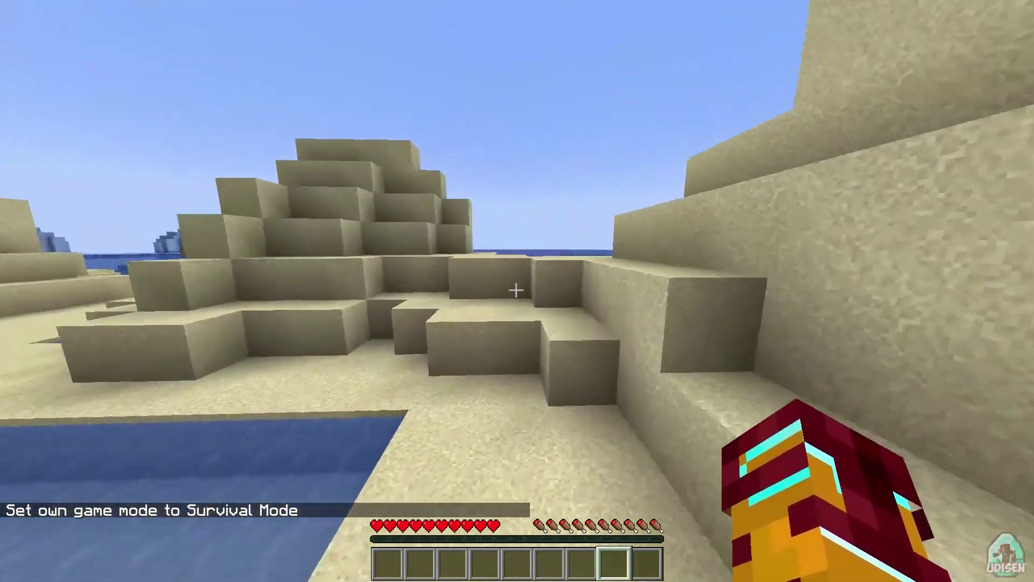
Step: Walk up the sand steps onto the dune top overlooking the trees and sea
key("w")
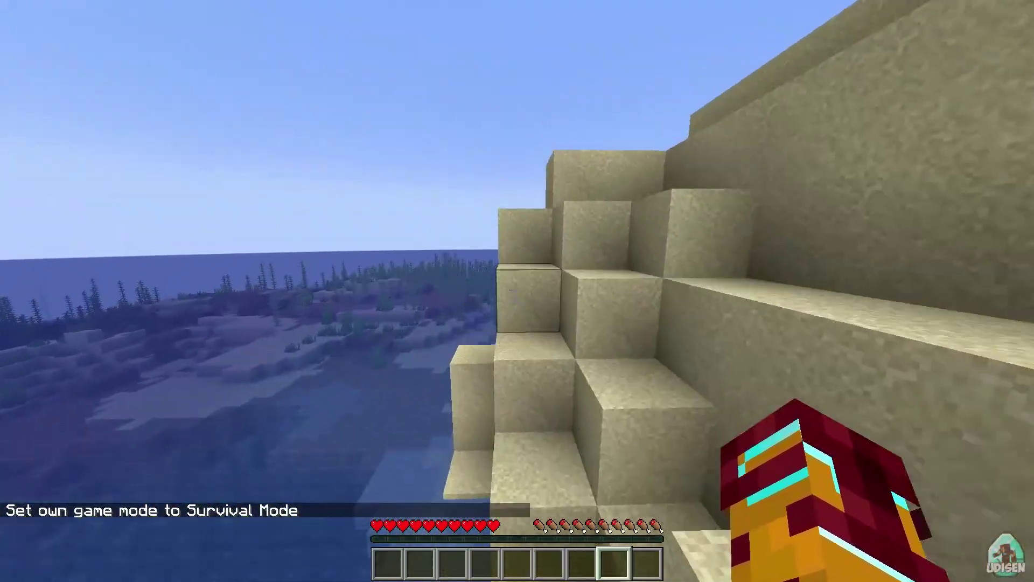
key("w")
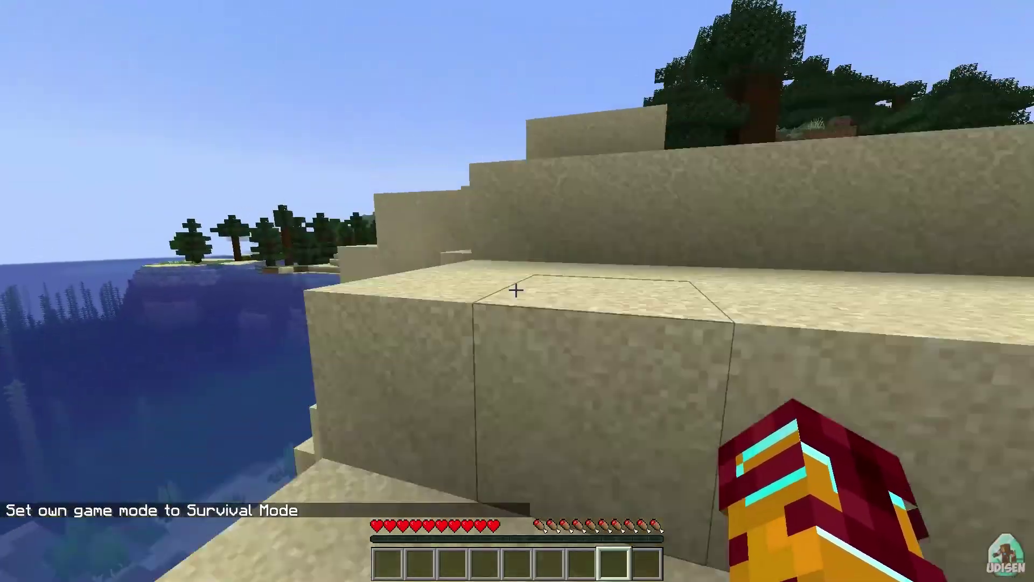